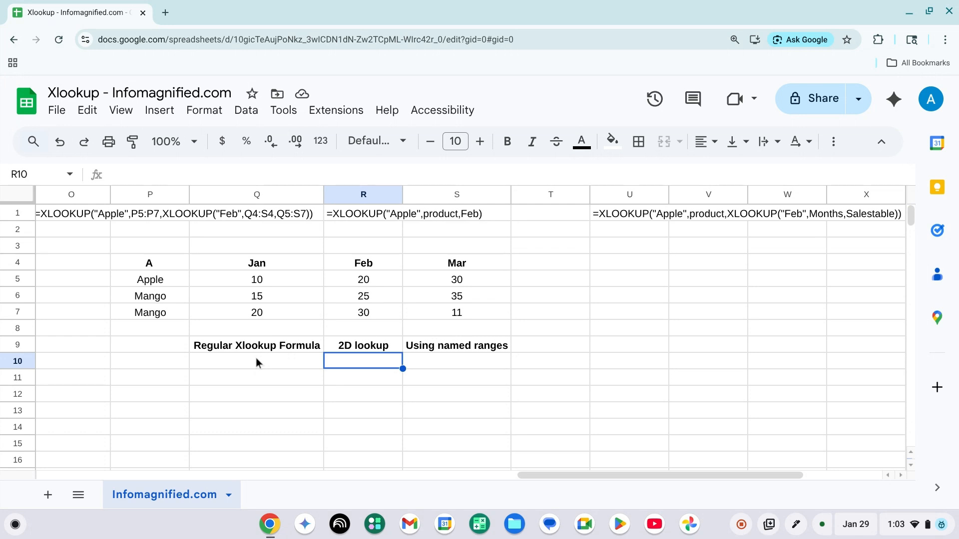
# Open the list of named ranges defined in the spreadsheet and review it before closing it
pyautogui.click(256, 361)
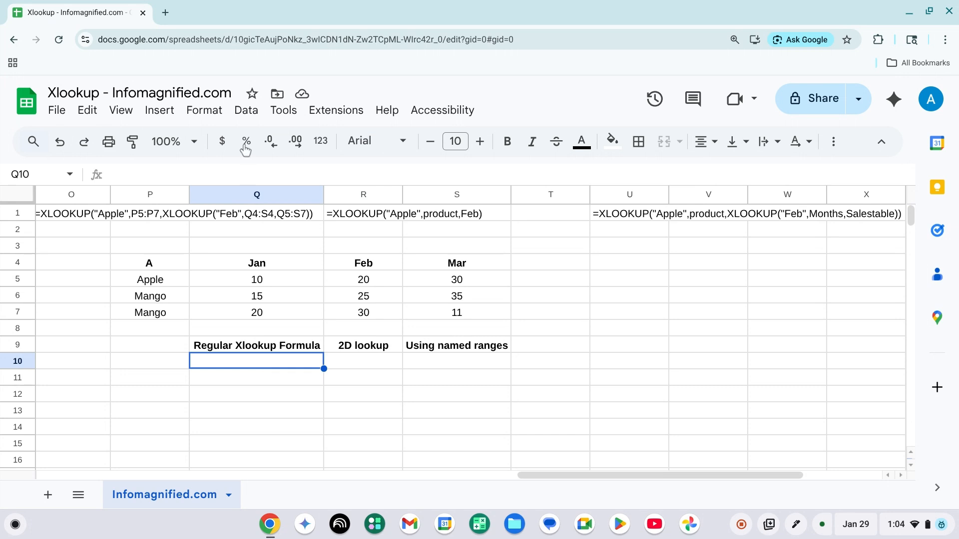
pyautogui.click(247, 110)
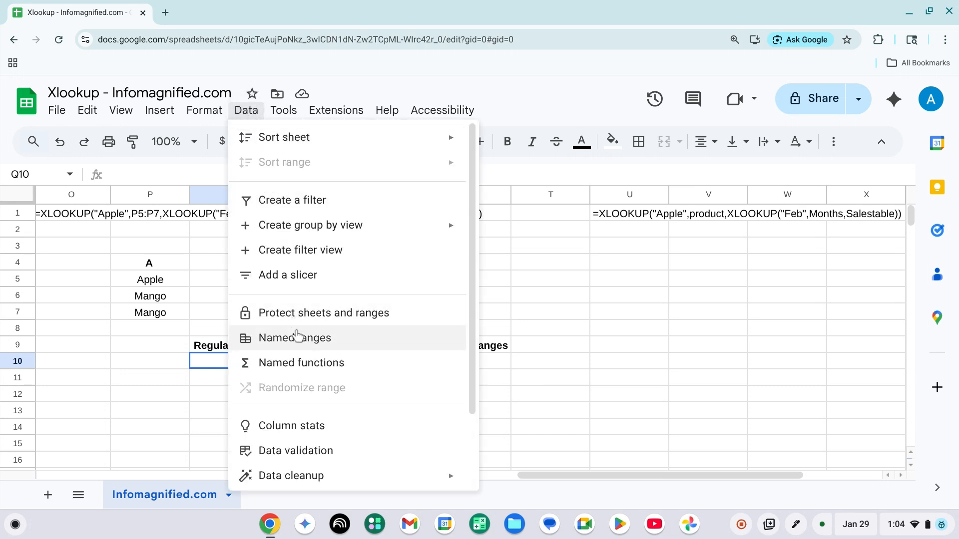
pyautogui.click(298, 337)
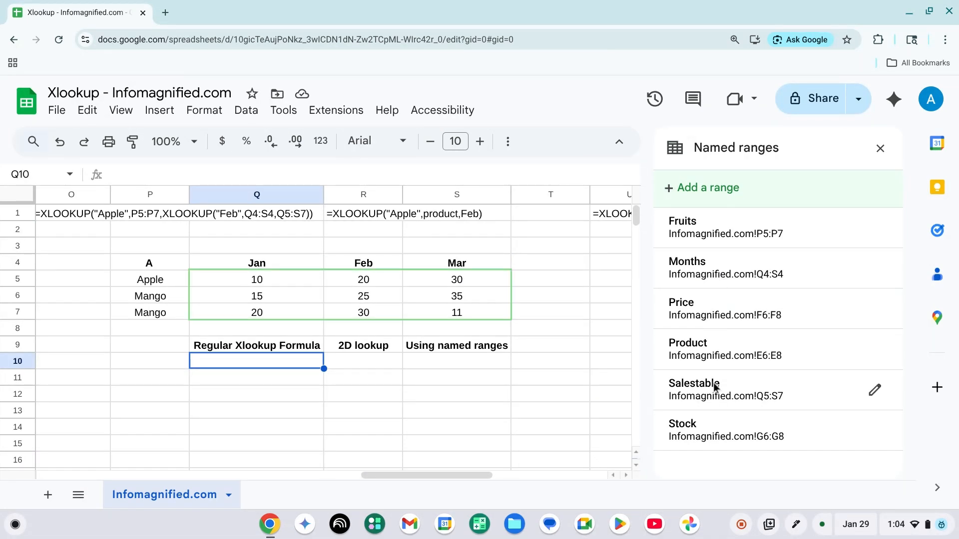
pyautogui.click(882, 150)
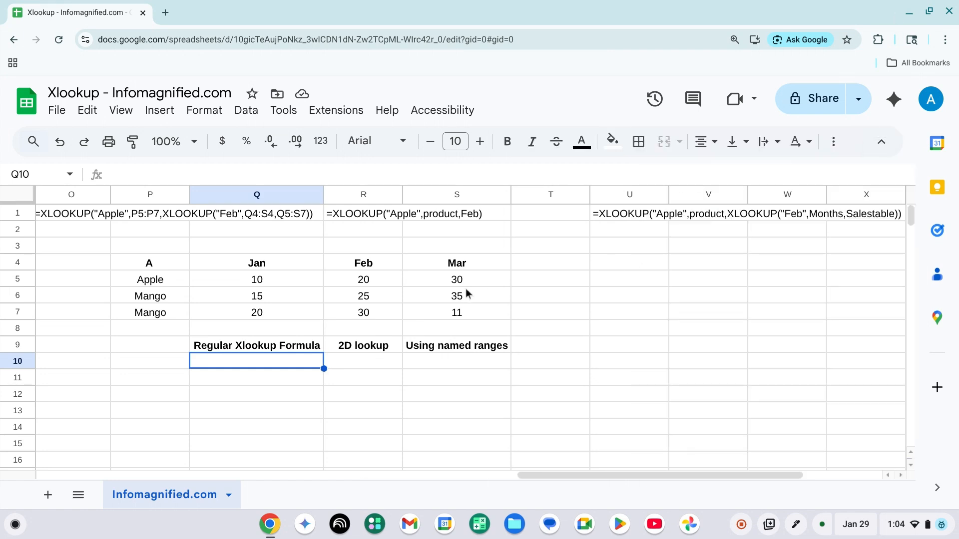
# In Q10, start an XLOOKUP formula that searches for "Apple" in the fruit names P5:P7
pyautogui.write('=xlo')
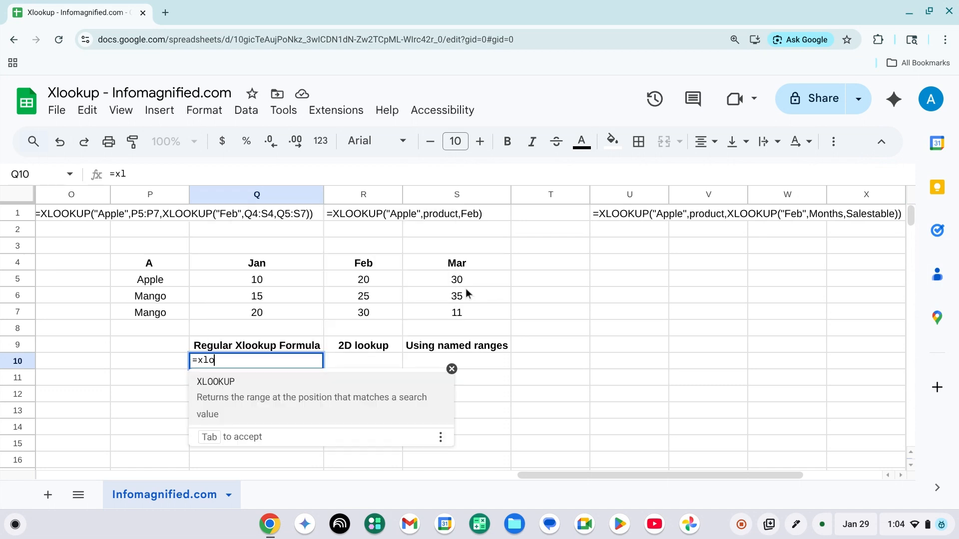
pyautogui.write('ok')
pyautogui.click(368, 394)
pyautogui.write('""')
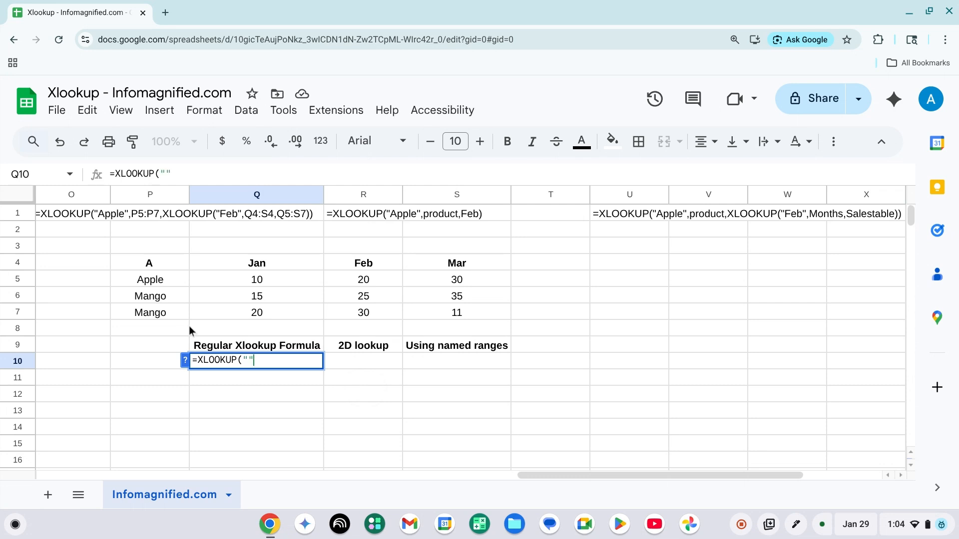
pyautogui.press('Left')
pyautogui.write('Apple')
pyautogui.press('Right')
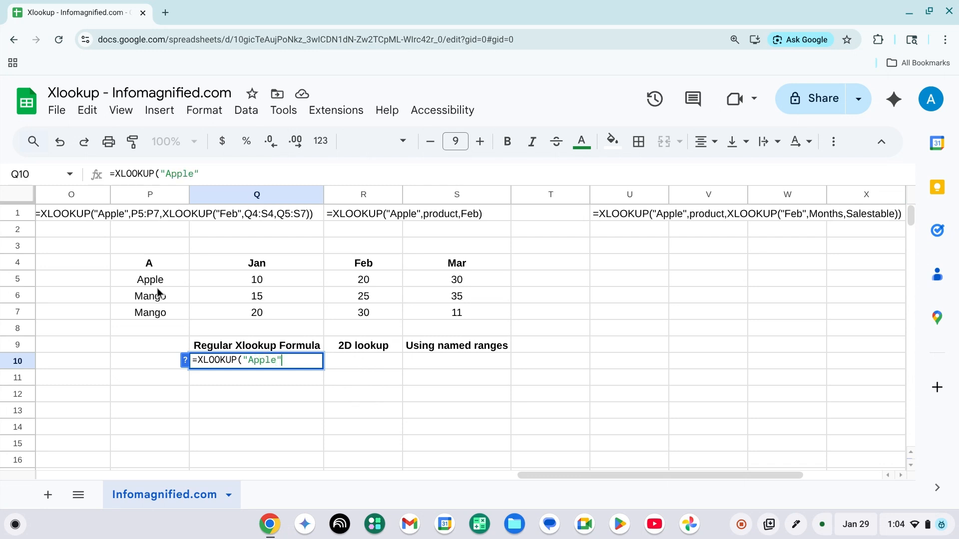
pyautogui.write(',')
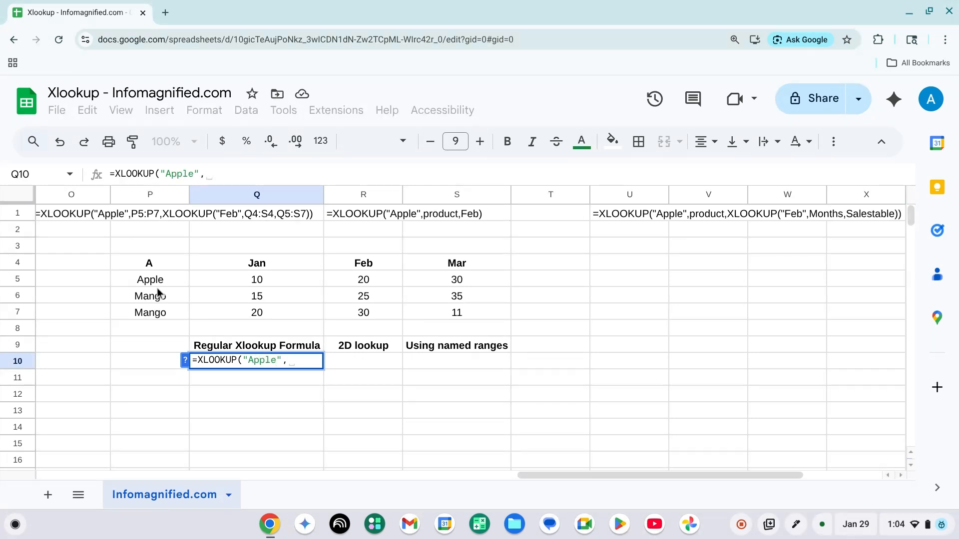
pyautogui.moveTo(151, 285); pyautogui.dragTo(150, 312)
pyautogui.write(',')
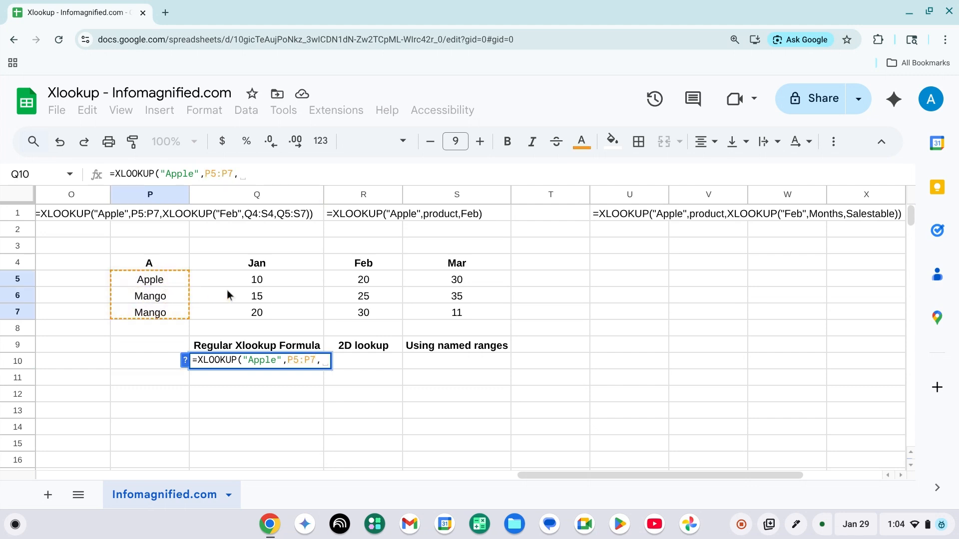
pyautogui.write('""')
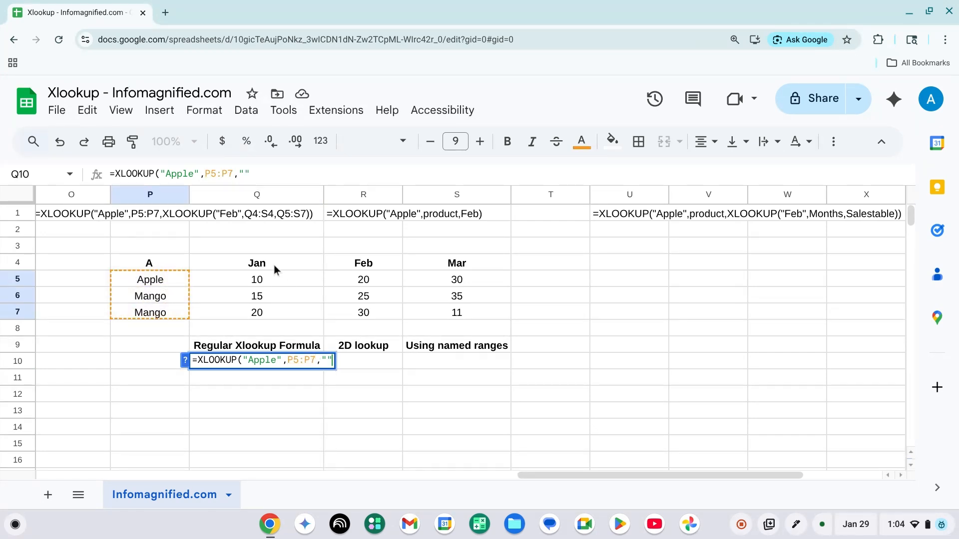
# Nest a second XLOOKUP as the return argument, searching for "Feb" in the month headers Q4:S4
pyautogui.press('BackSpace')
pyautogui.press('BackSpace')
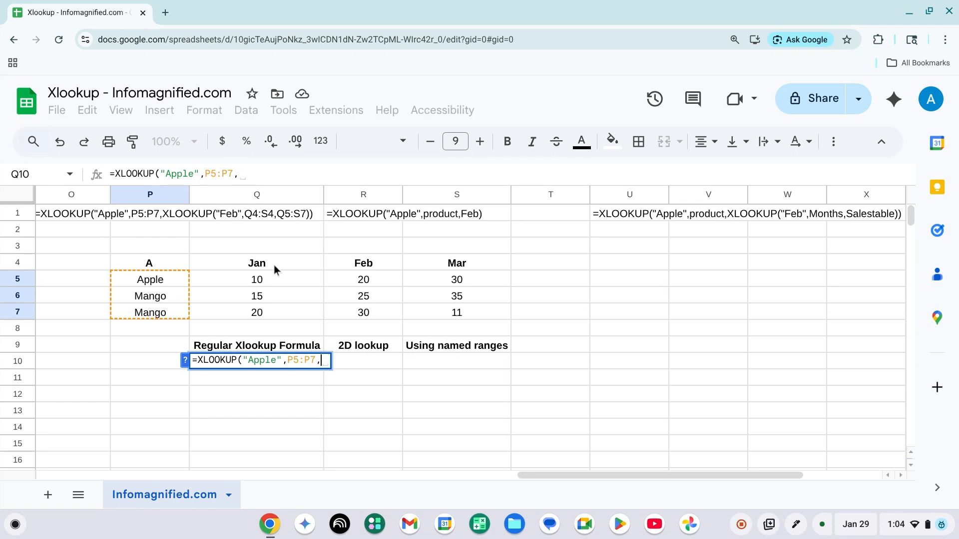
pyautogui.write('Xlook')
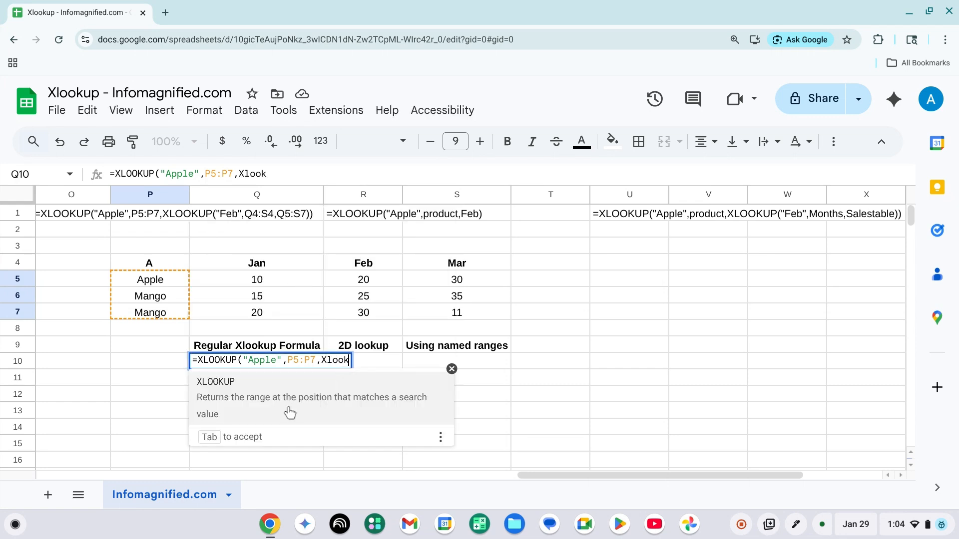
pyautogui.click(282, 401)
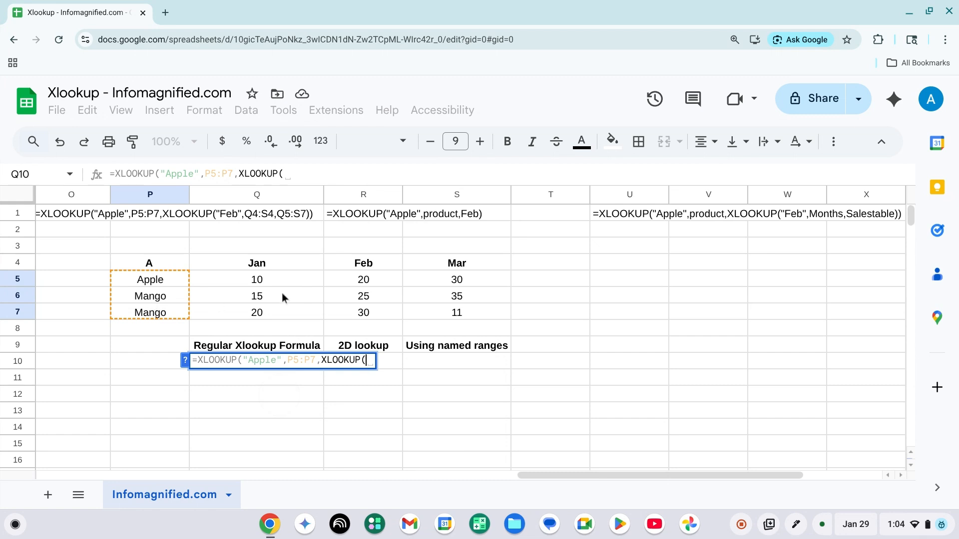
pyautogui.write('"')
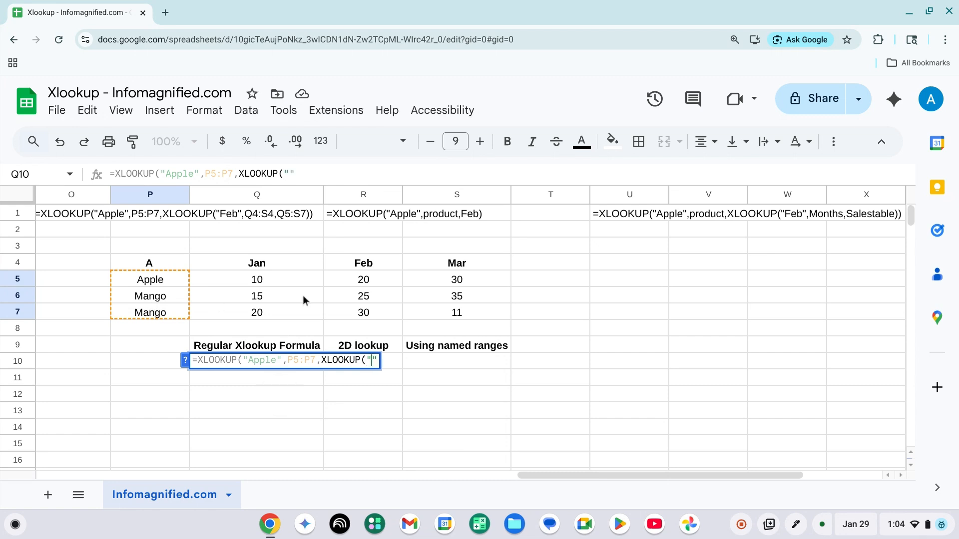
pyautogui.write('Feb",')
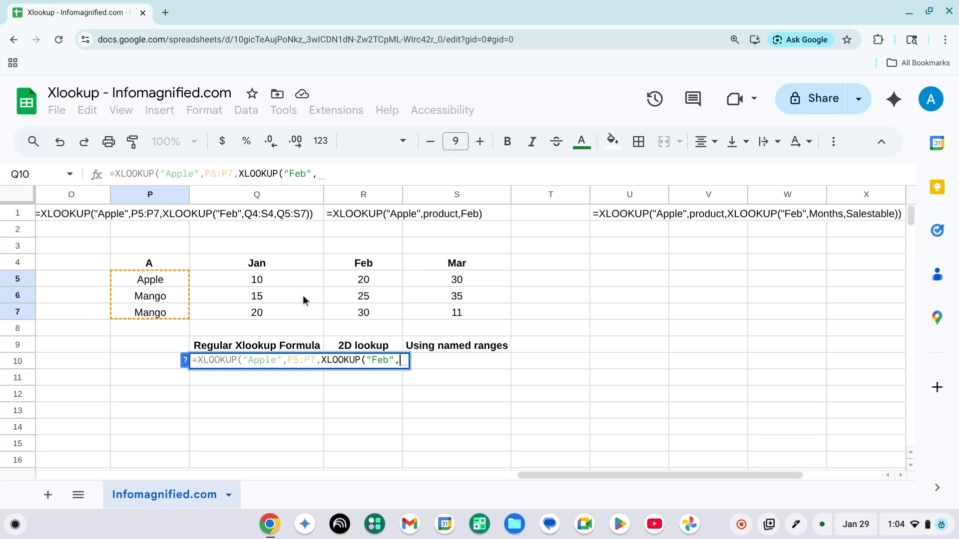
pyautogui.click(261, 262)
pyautogui.hotkey('shift', 'Right')
pyautogui.hotkey('shift', 'Right')
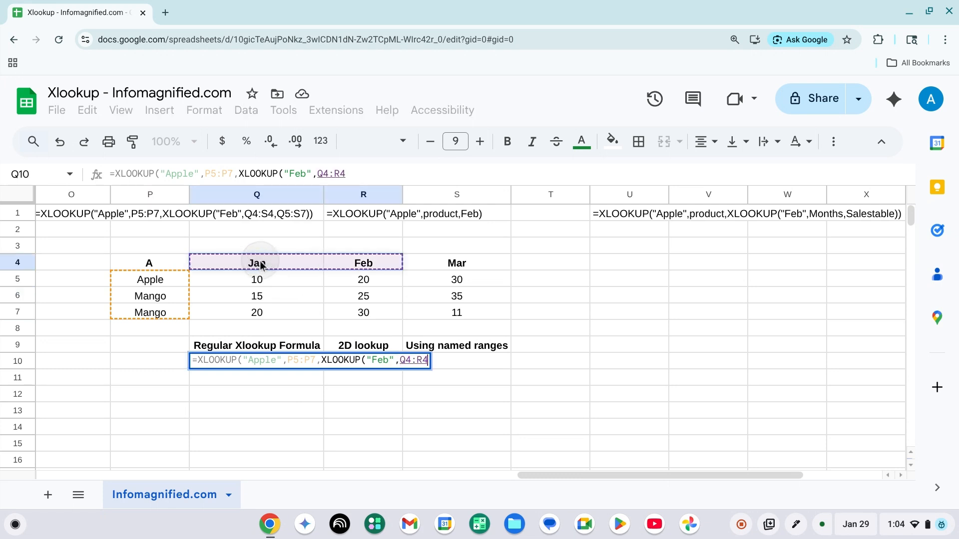
pyautogui.write(',')
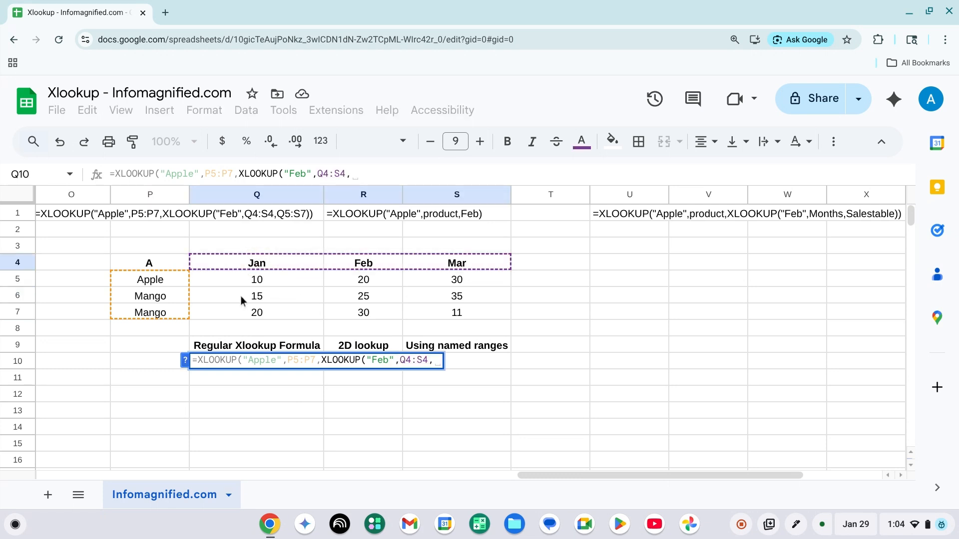
# Give the nested XLOOKUP the sales values Q5:S7 as its return range, close both functions and enter the formula
pyautogui.click(225, 280)
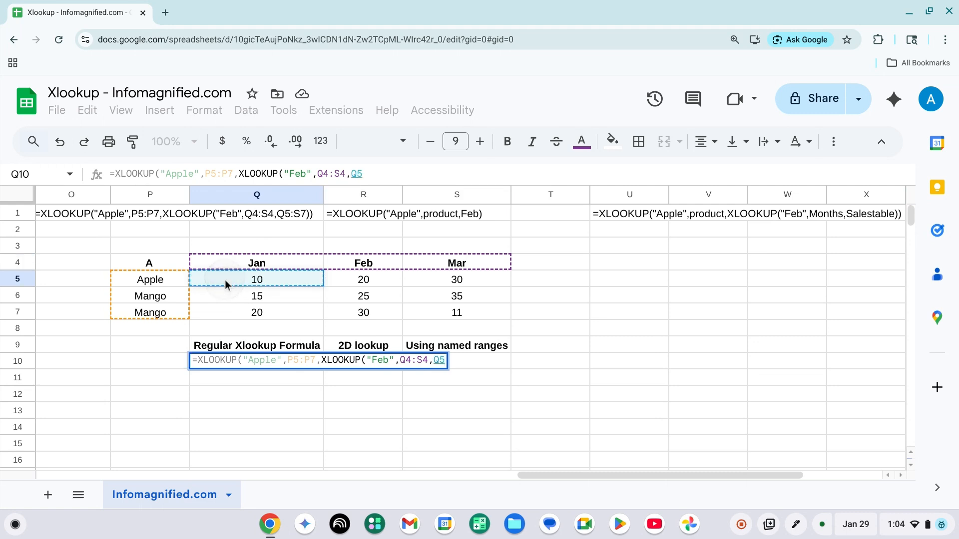
pyautogui.hotkey('shift', 'Right')
pyautogui.hotkey('shift', 'Right')
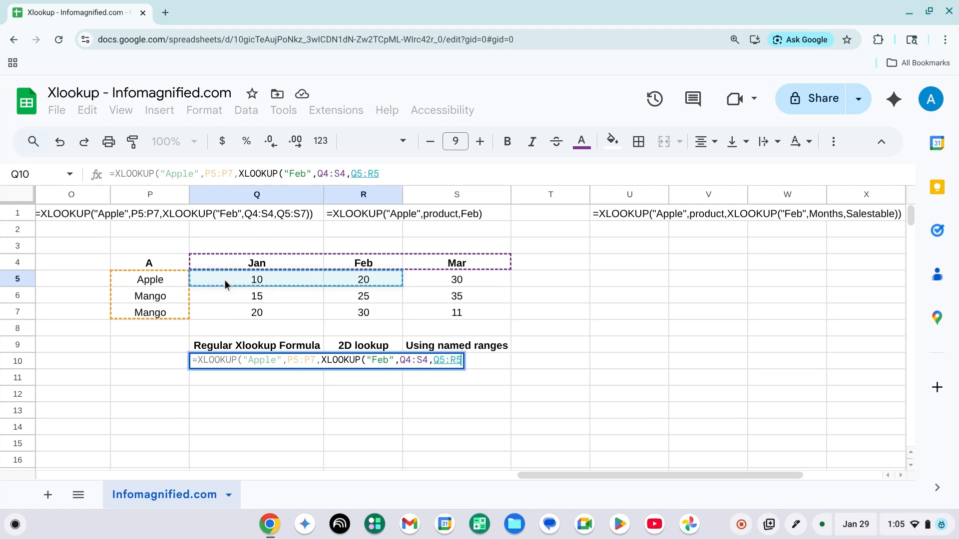
pyautogui.hotkey('shift', 'Down')
pyautogui.hotkey('shift', 'Down')
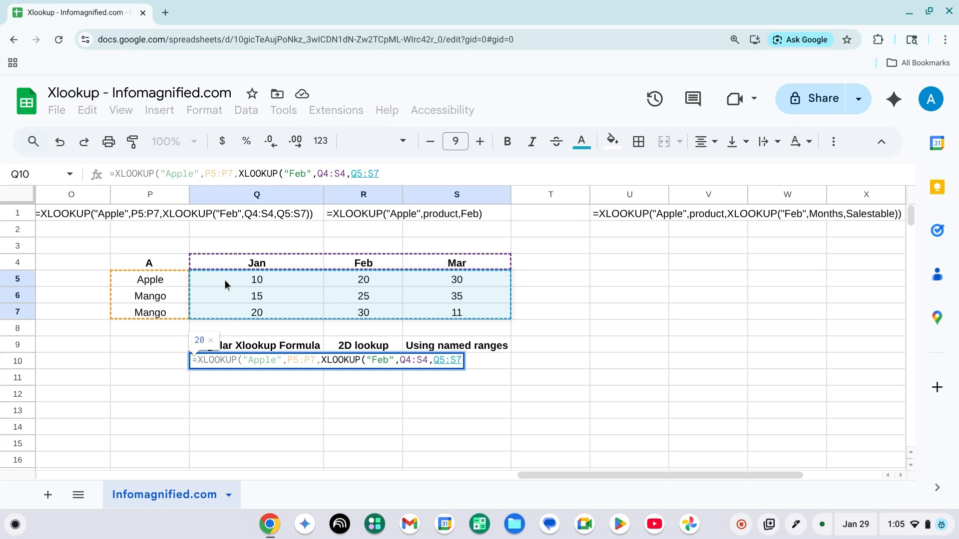
pyautogui.write(')')
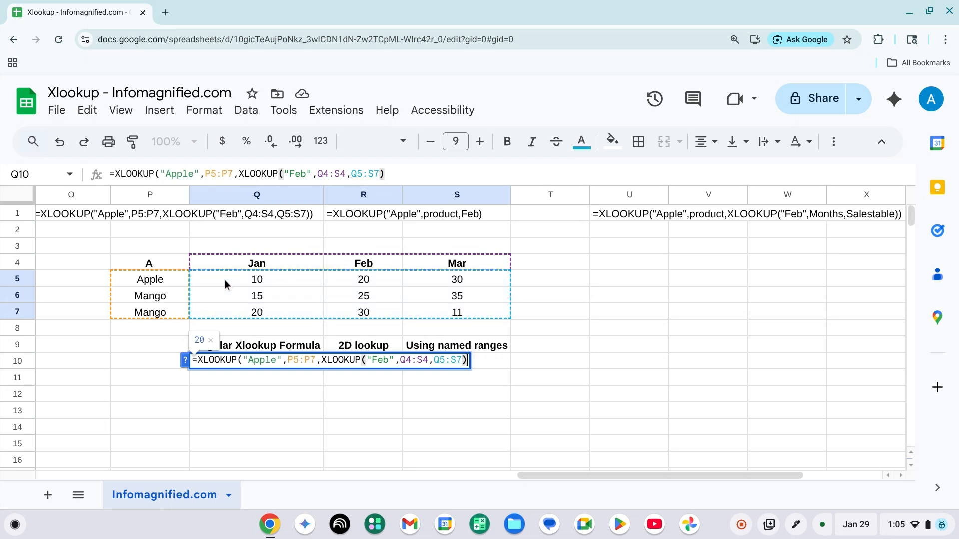
pyautogui.press('Return')
pyautogui.press('Up')
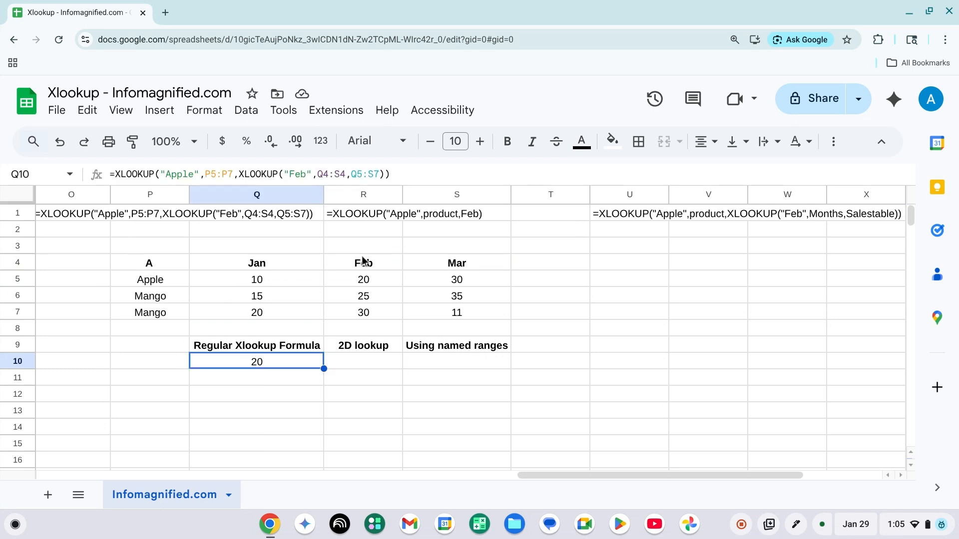
# Check the Apple February value in the sales table against the formula result
pyautogui.click(366, 281)
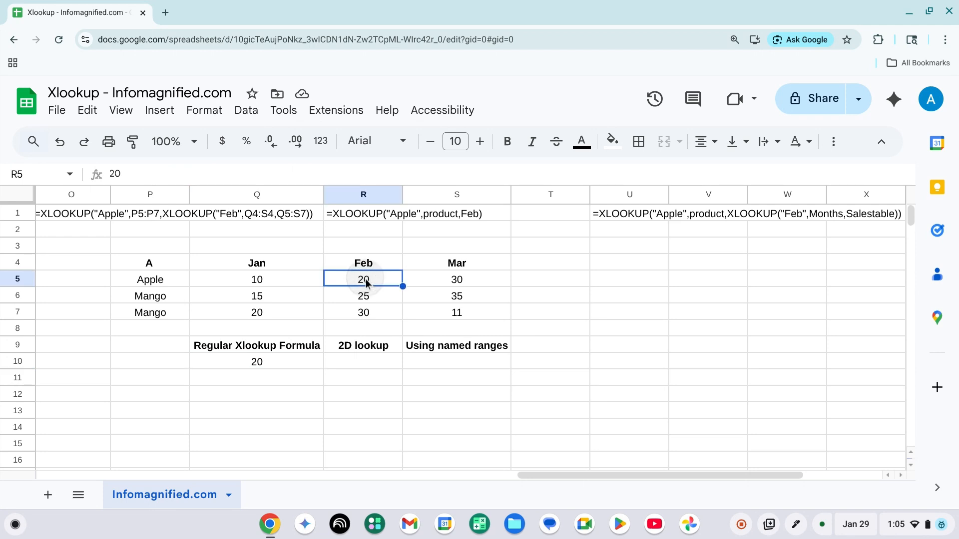
pyautogui.press('Left')
pyautogui.press('Left')
pyautogui.click(367, 281)
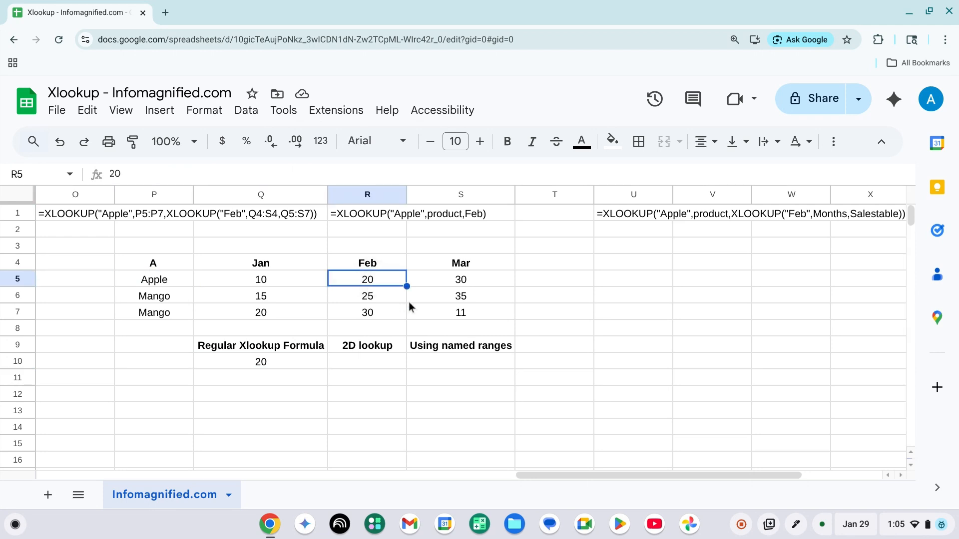
# In S10 under Using named ranges, start an XLOOKUP formula searching for "Apple"
pyautogui.click(394, 343)
pyautogui.click(408, 344)
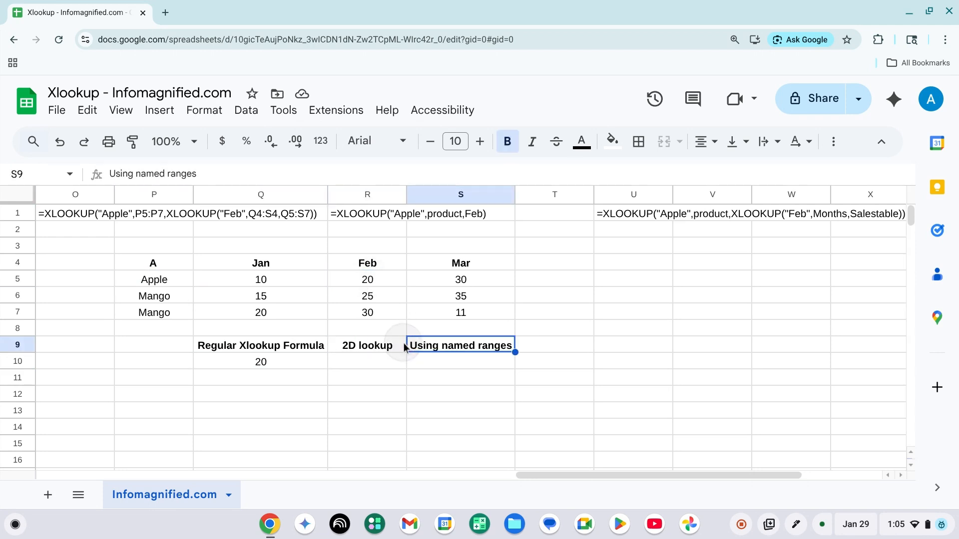
pyautogui.press('Down')
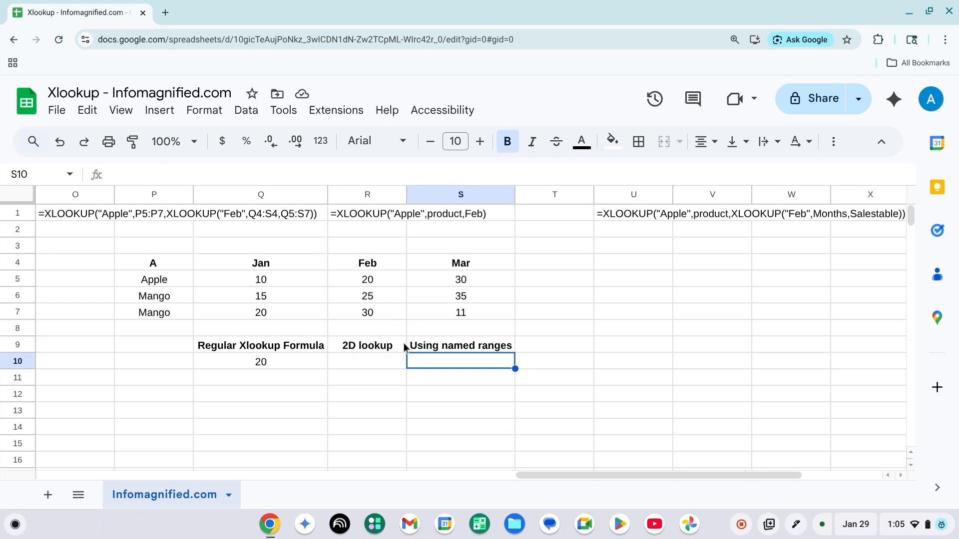
pyautogui.write('=')
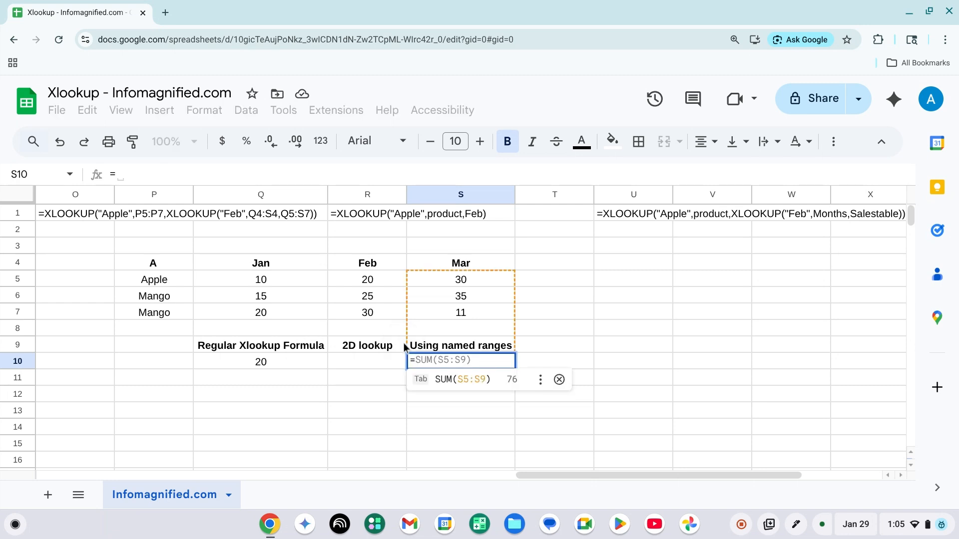
pyautogui.write('Xlook')
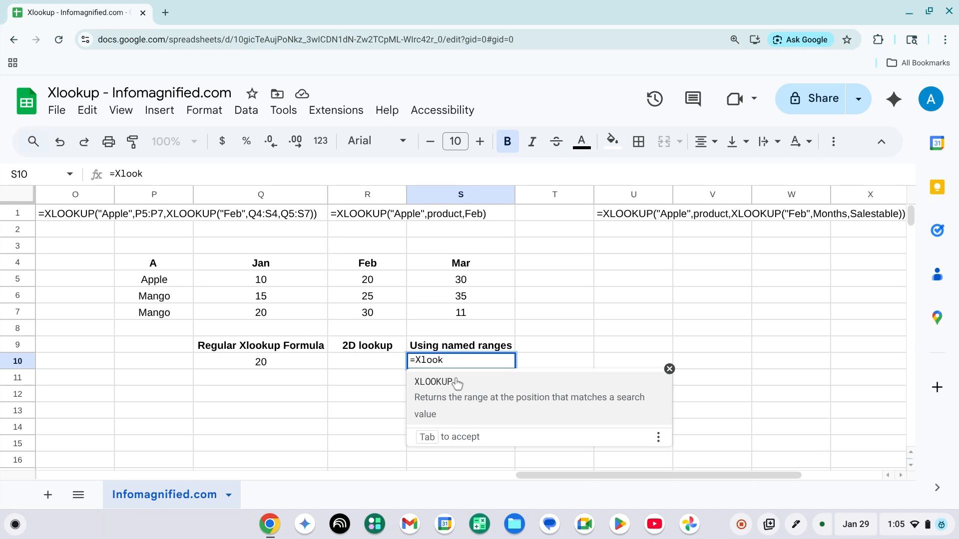
pyautogui.click(457, 383)
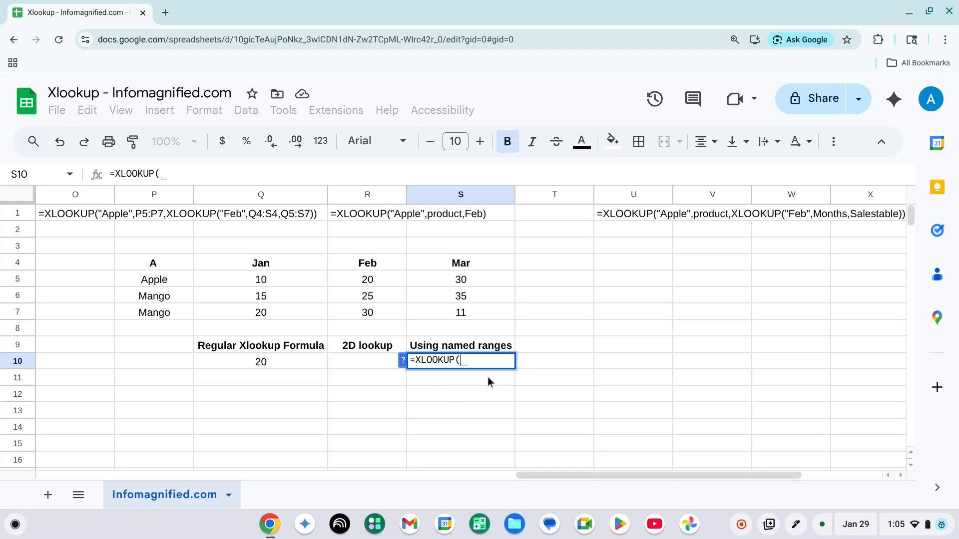
pyautogui.write('"Apple"')
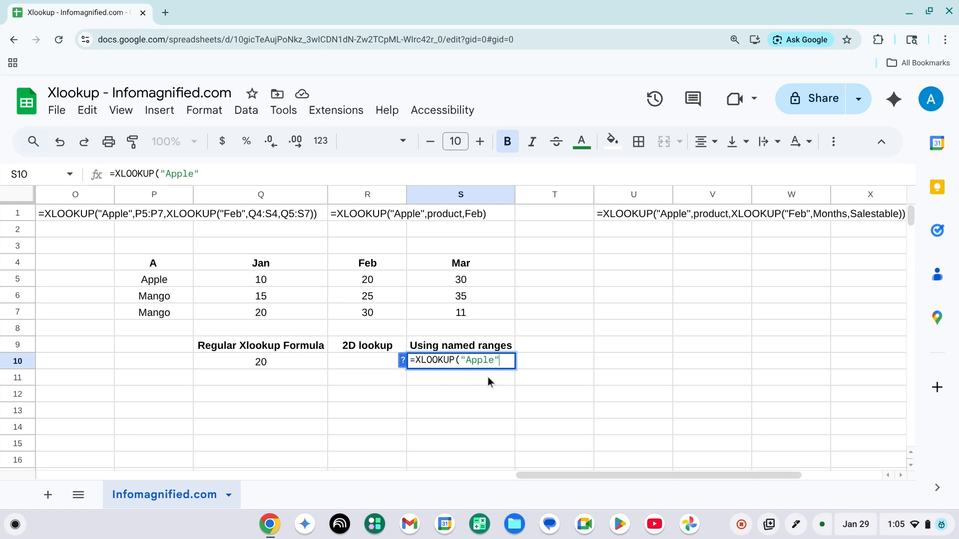
pyautogui.write(',')
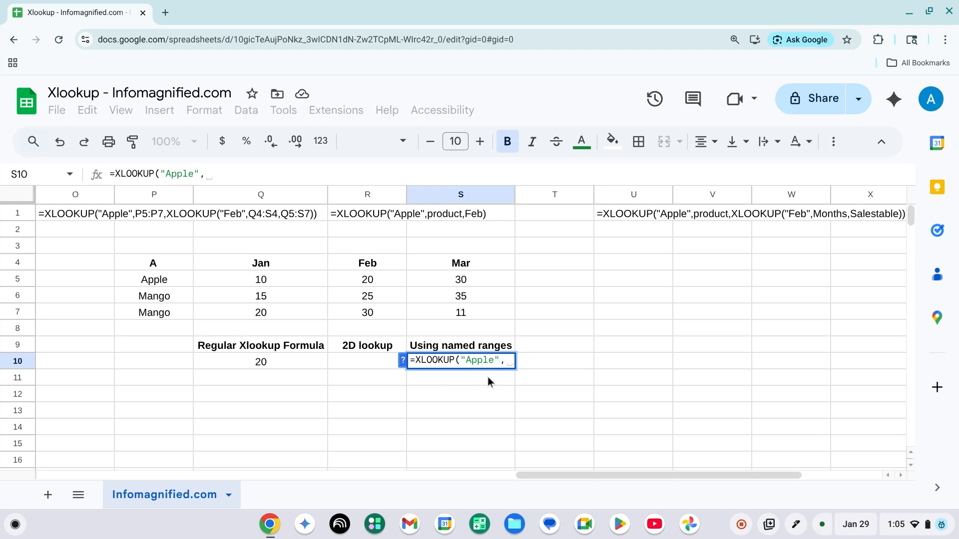
pyautogui.write('frui')
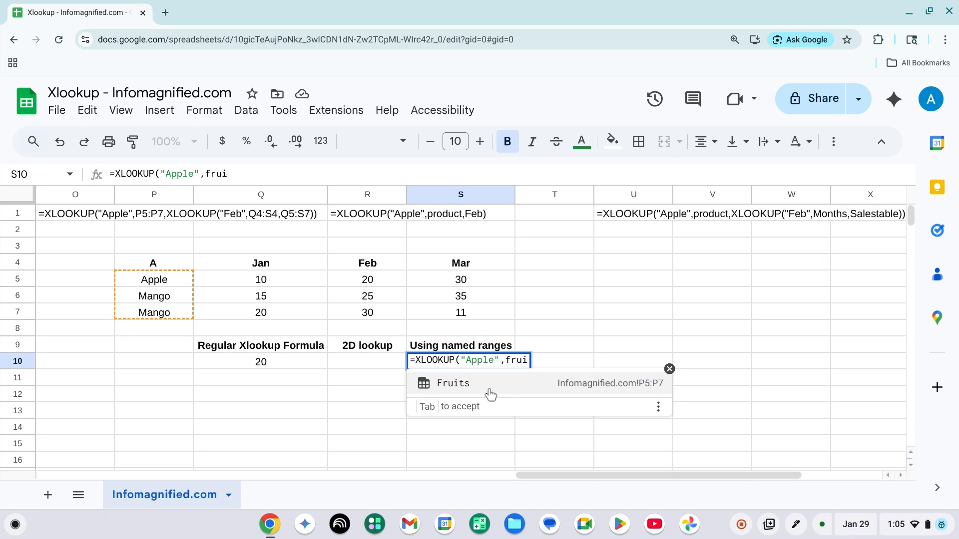
# Complete the S10 formula with the Fruits named range as lookup range and Salestable as return range, then enter it
pyautogui.click(490, 395)
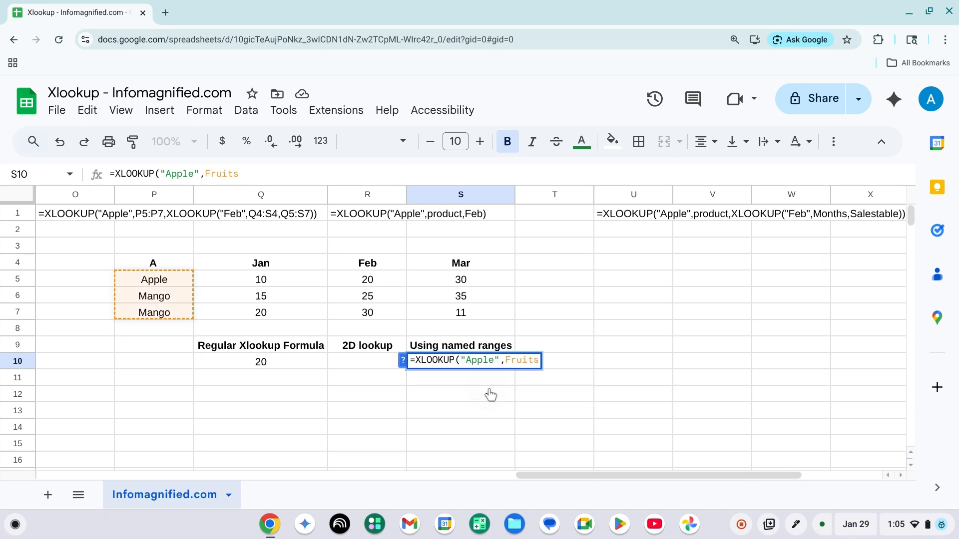
pyautogui.write(',')
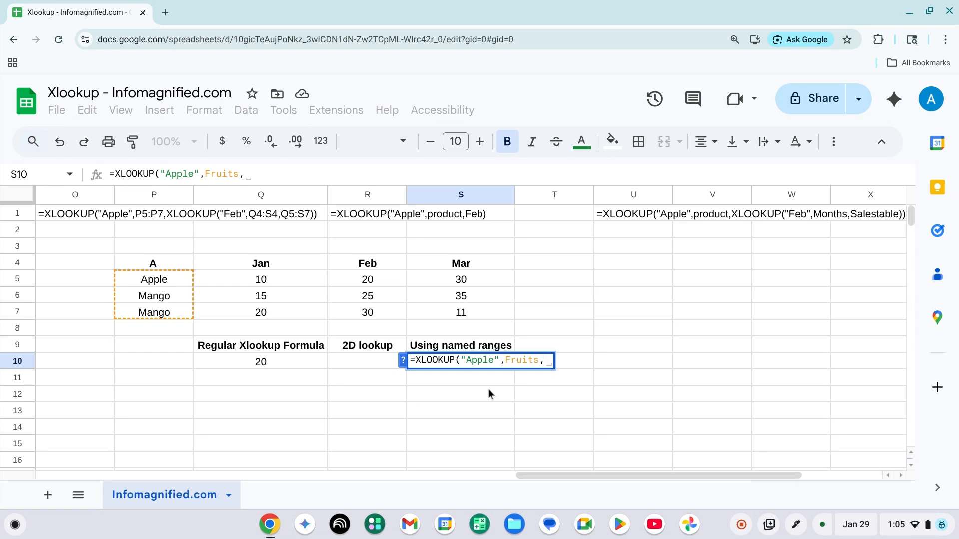
pyautogui.write('sal')
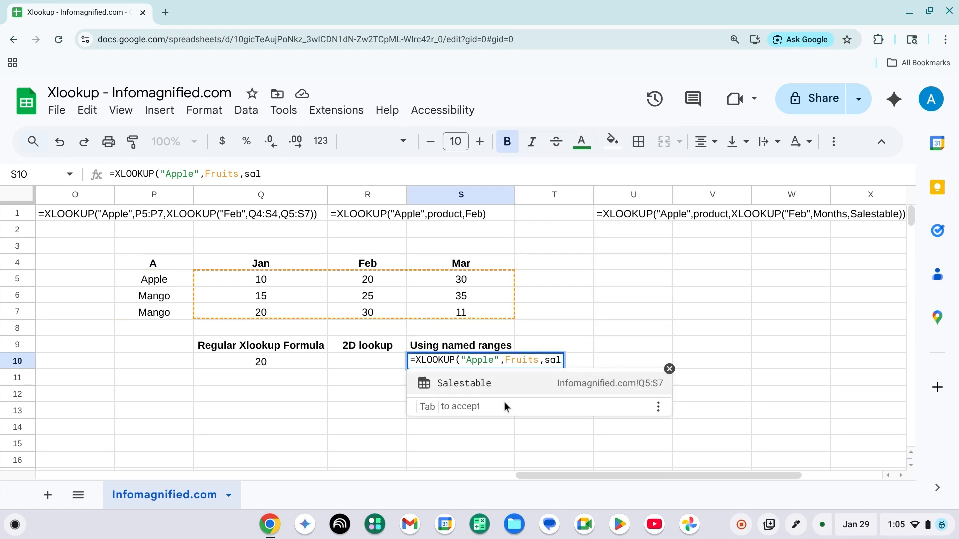
pyautogui.click(492, 385)
pyautogui.write(')')
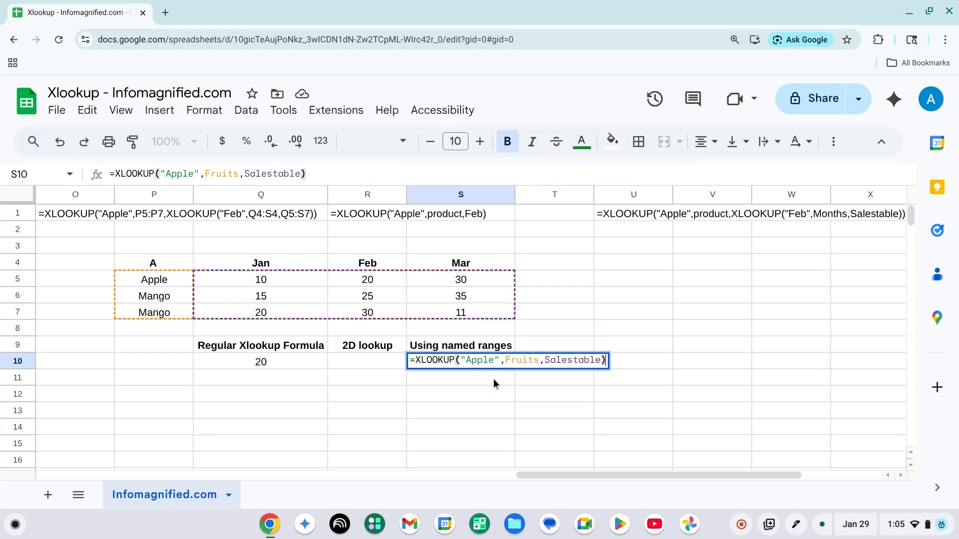
pyautogui.press('Return')
# Inspect the spilled results next to S10 against the Apple row of the sales table
pyautogui.press('Up')
pyautogui.press('Right')
pyautogui.press('Right')
pyautogui.press('Left')
pyautogui.press('Left')
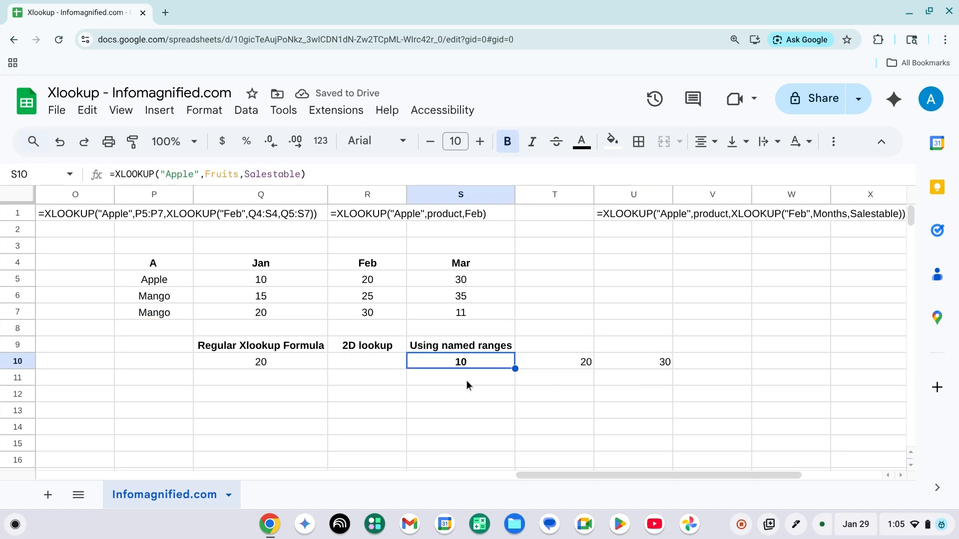
pyautogui.click(164, 281)
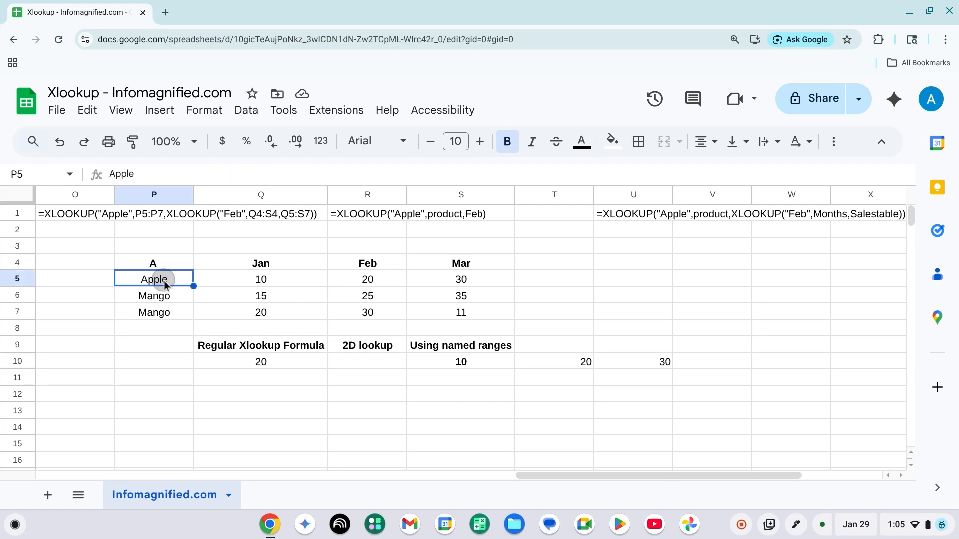
pyautogui.press('Right')
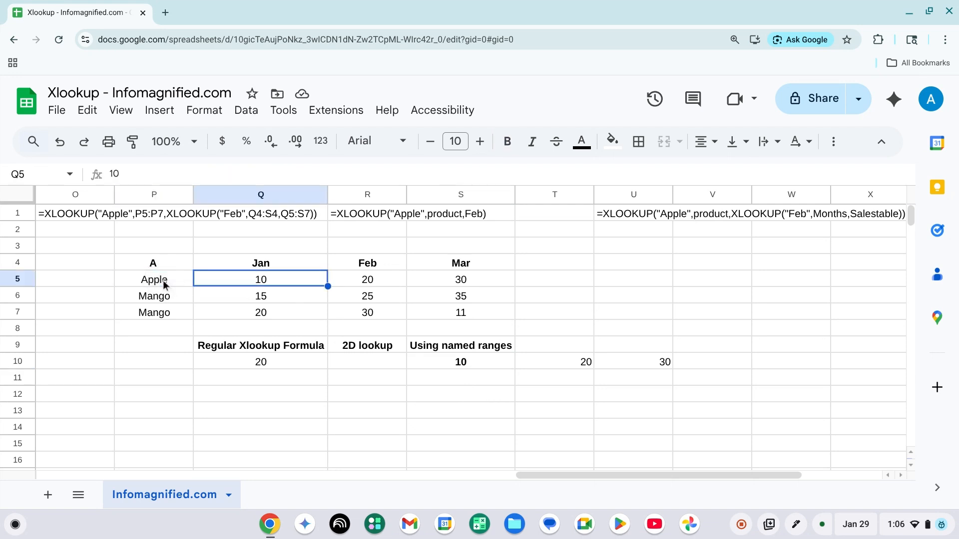
pyautogui.hotkey('shift', 'Right')
pyautogui.hotkey('shift', 'Right')
pyautogui.hotkey('shift', 'Right')
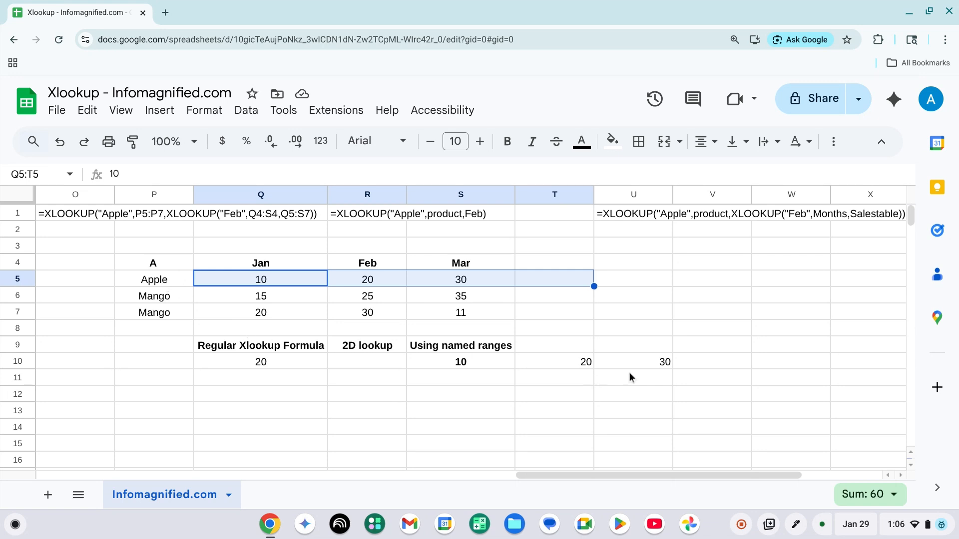
pyautogui.click(482, 369)
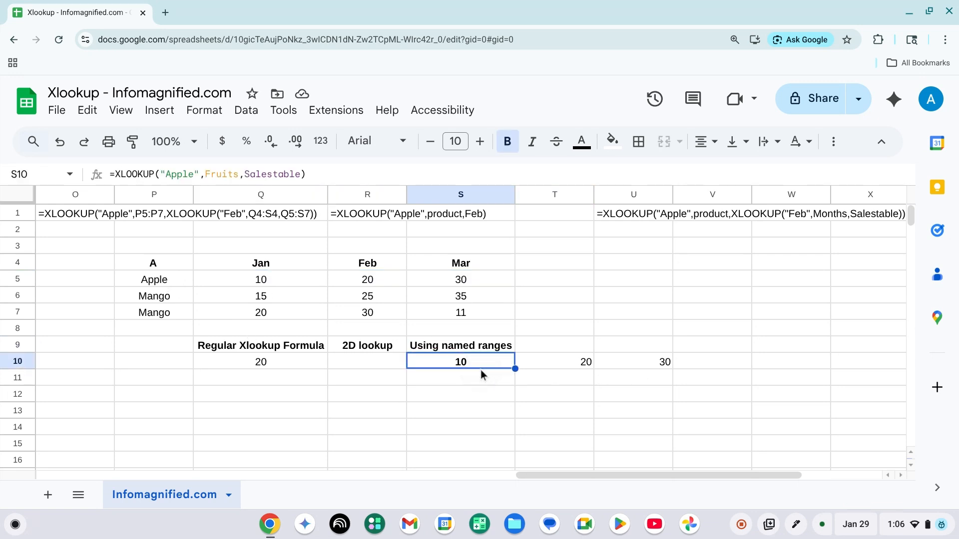
# In R10 under 2D lookup, start an XLOOKUP formula searching for "Apple"
pyautogui.press('Left')
pyautogui.press('Right')
pyautogui.press('Right')
pyautogui.press('Left')
pyautogui.press('Left')
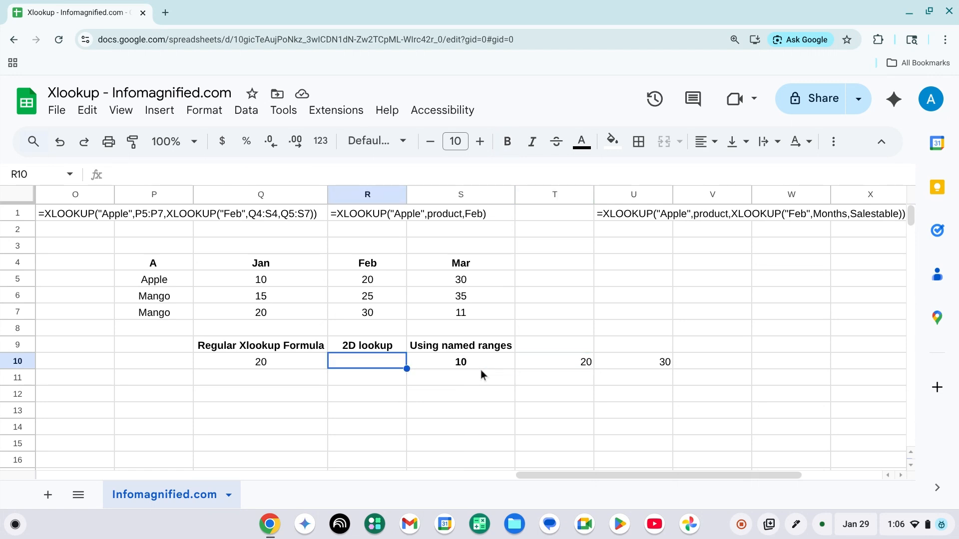
pyautogui.write('=')
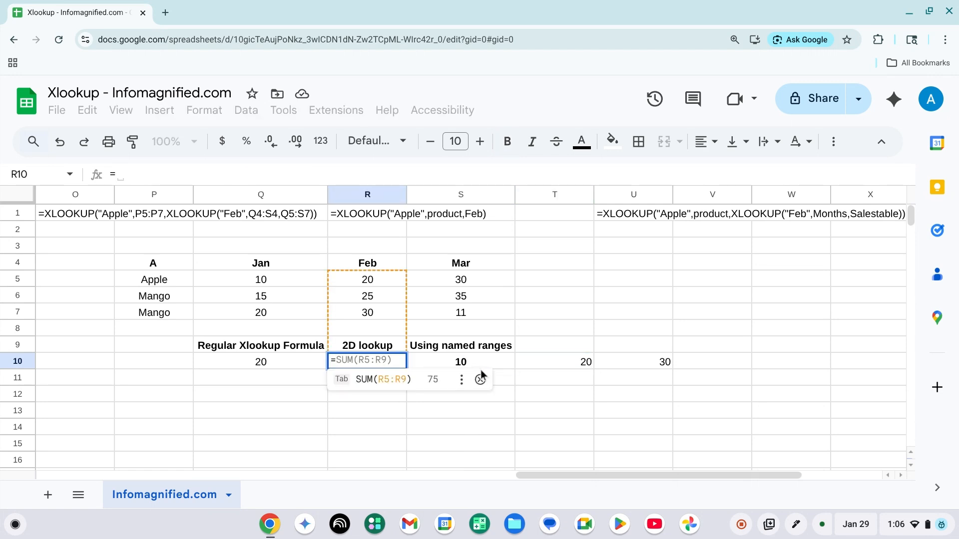
pyautogui.write('Xlook')
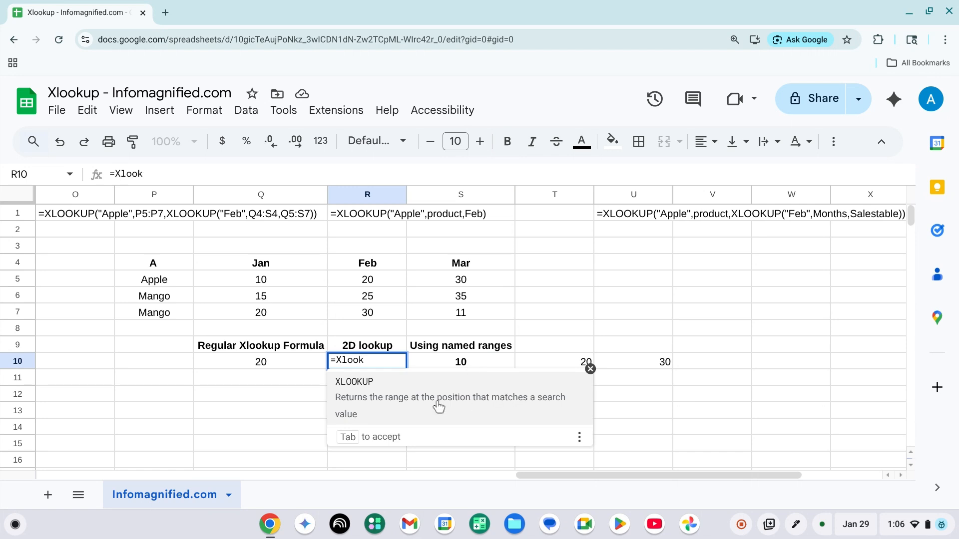
pyautogui.click(436, 407)
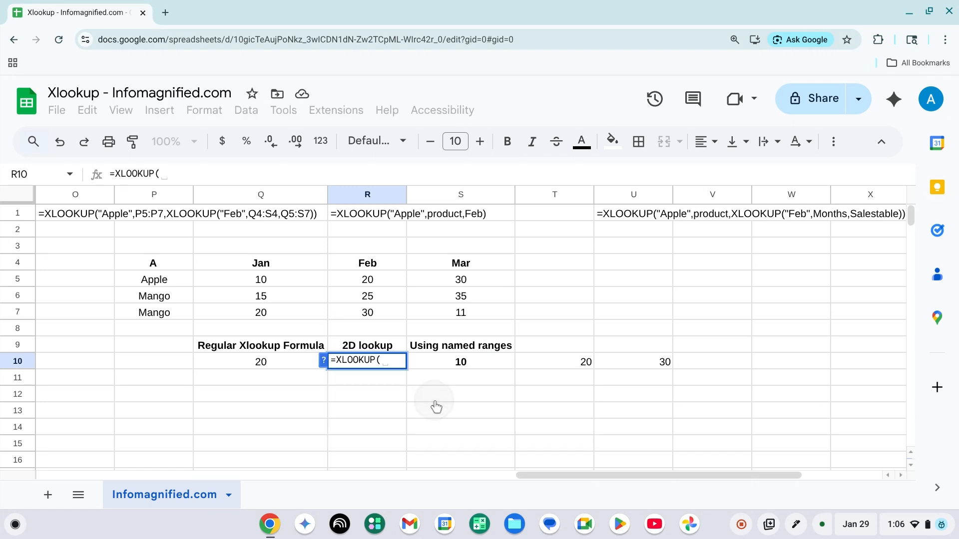
pyautogui.write('"Apple')
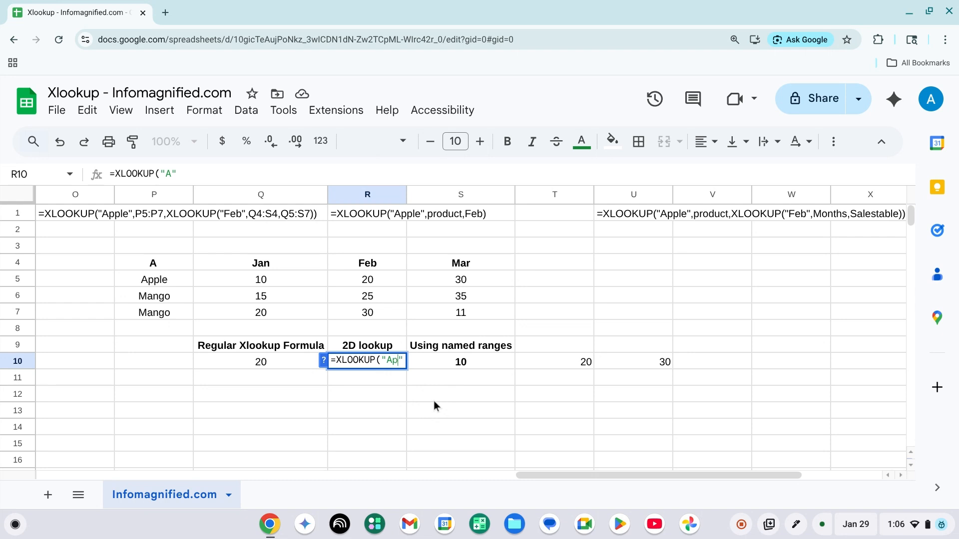
pyautogui.write('",')
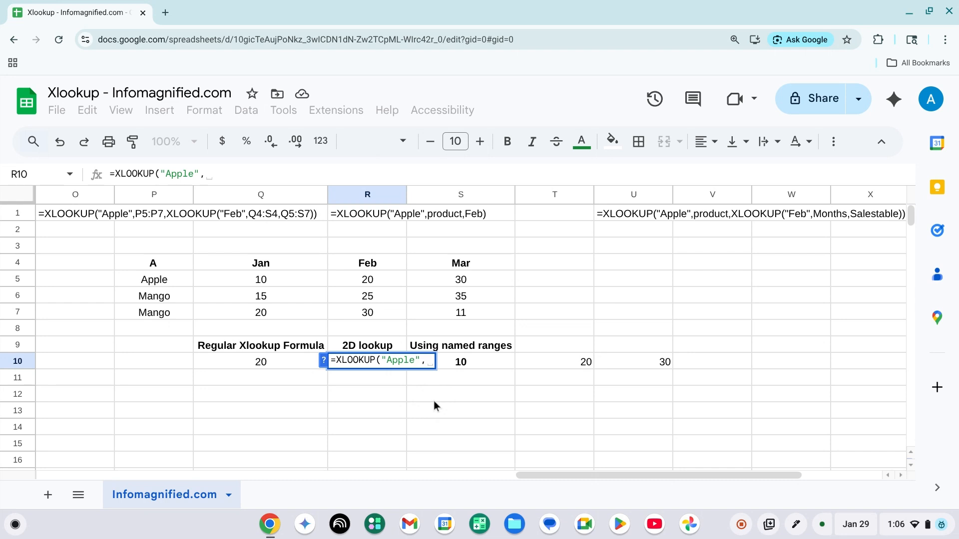
# Use the Fruits named range as lookup range and nest a second XLOOKUP searching for "Feb"
pyautogui.write('fr')
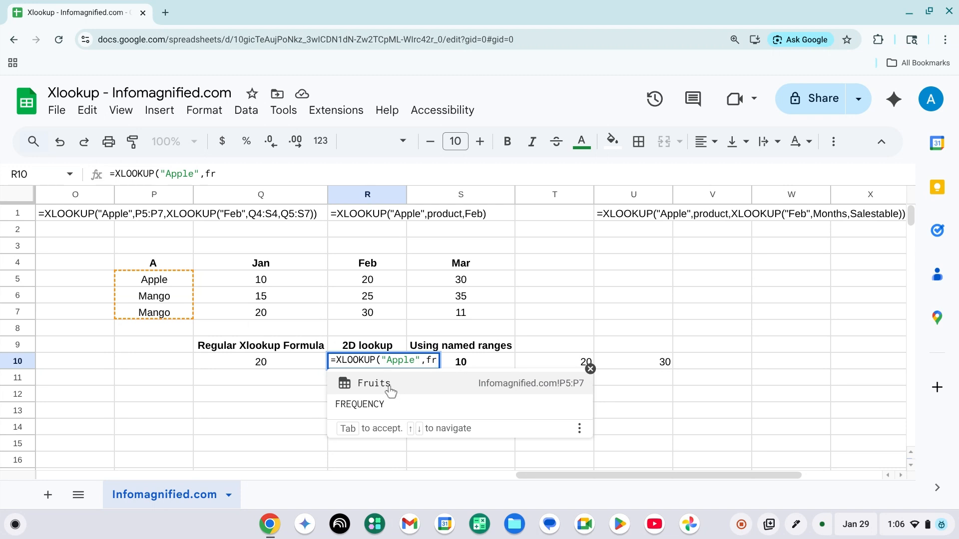
pyautogui.click(391, 392)
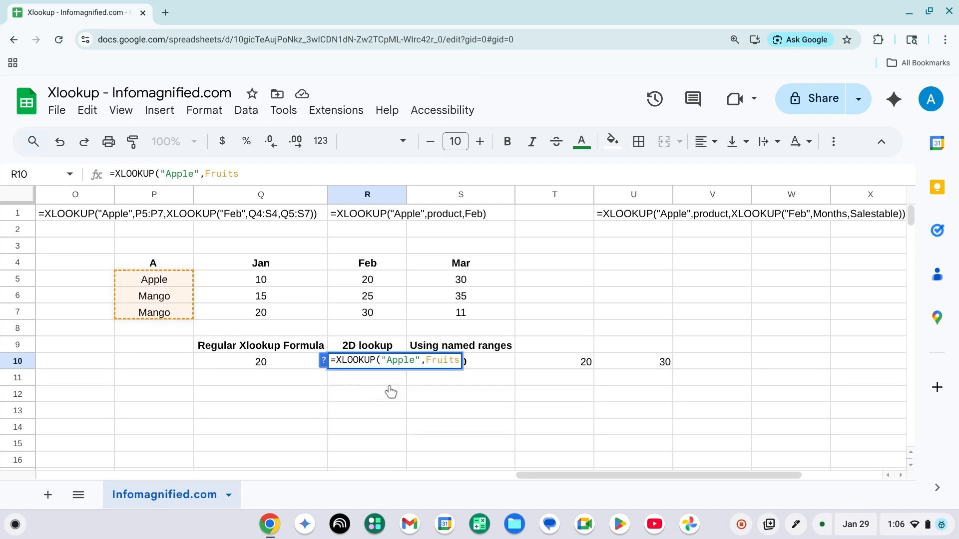
pyautogui.write(',')
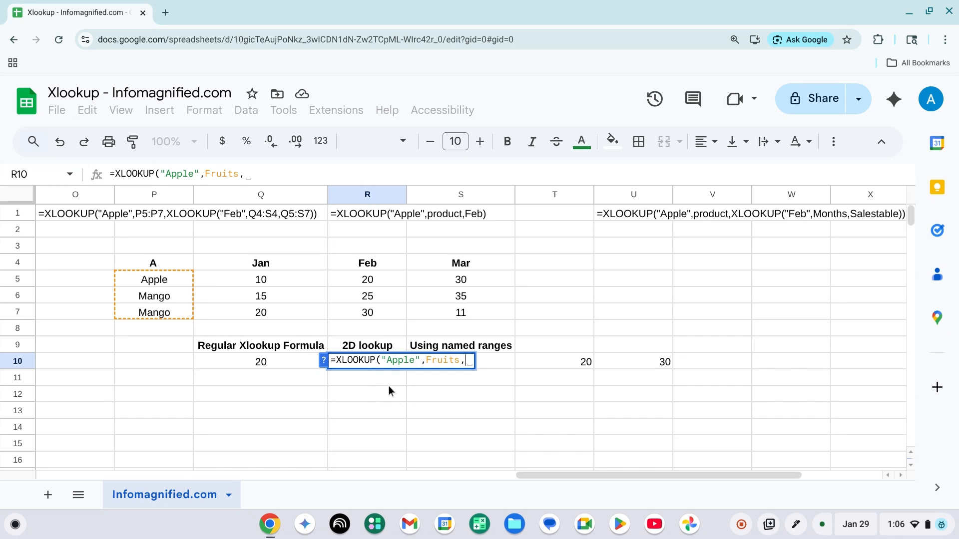
pyautogui.write('X')
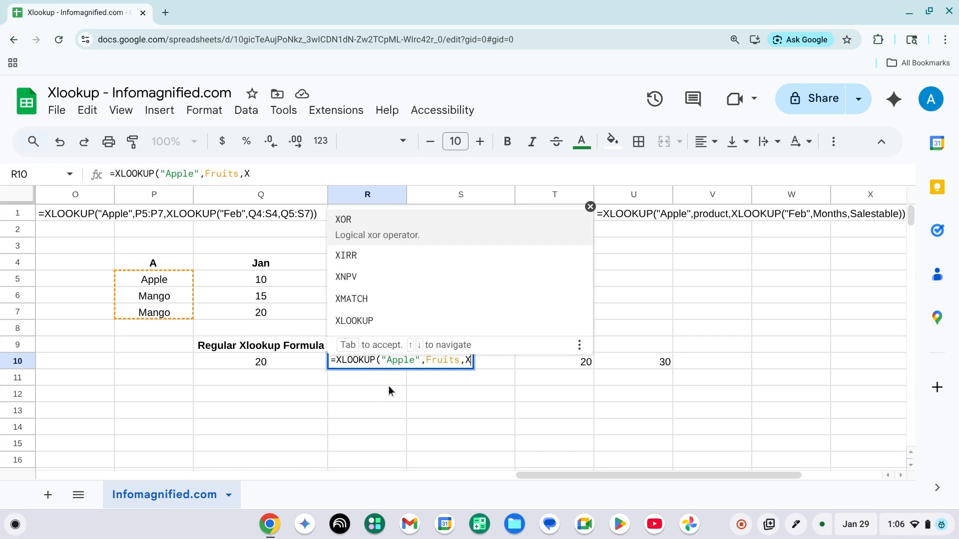
pyautogui.press('BackSpace')
pyautogui.write('Xloo')
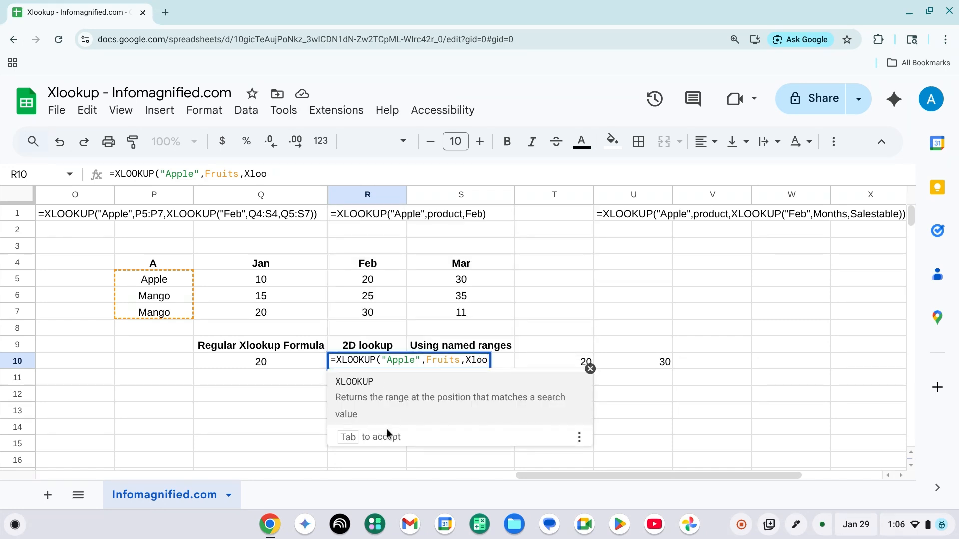
pyautogui.click(407, 394)
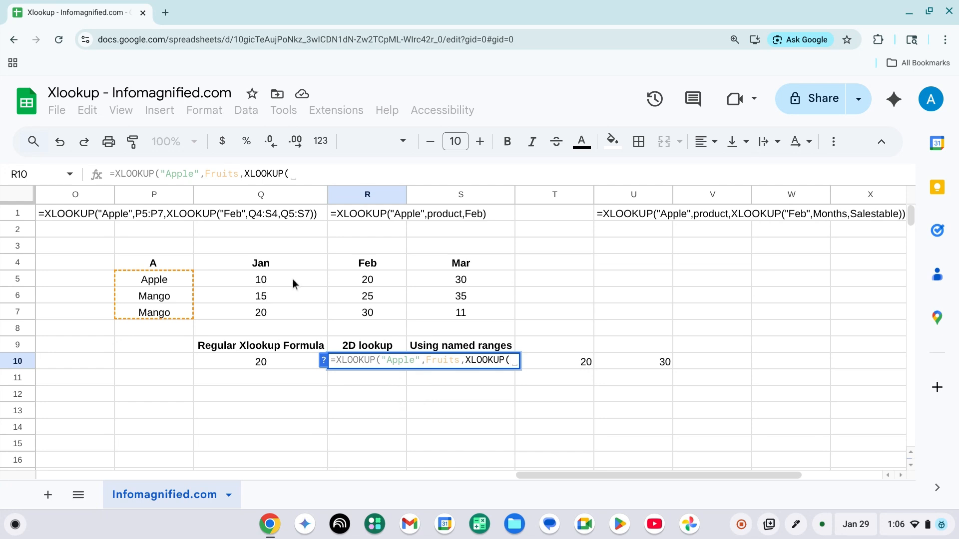
pyautogui.write('""')
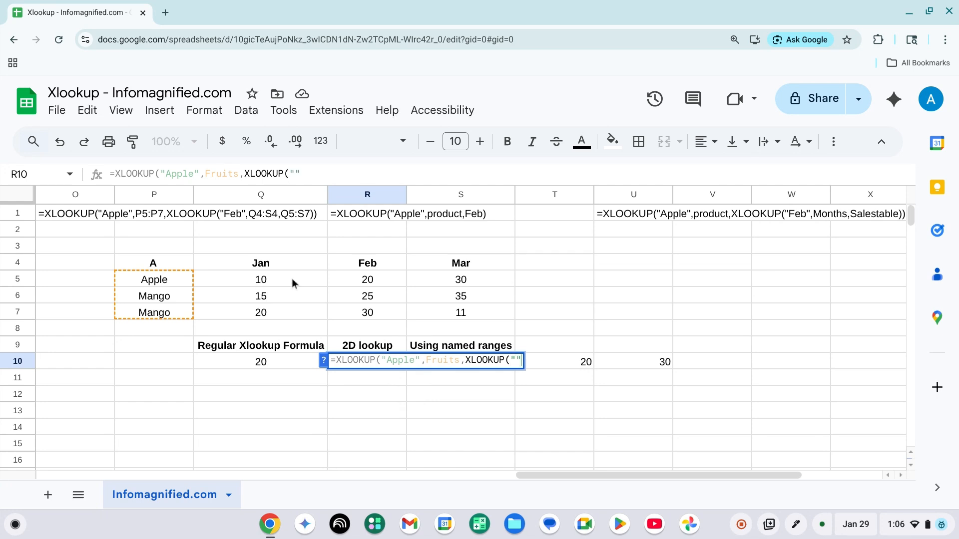
pyautogui.write('Feb')
pyautogui.write(',')
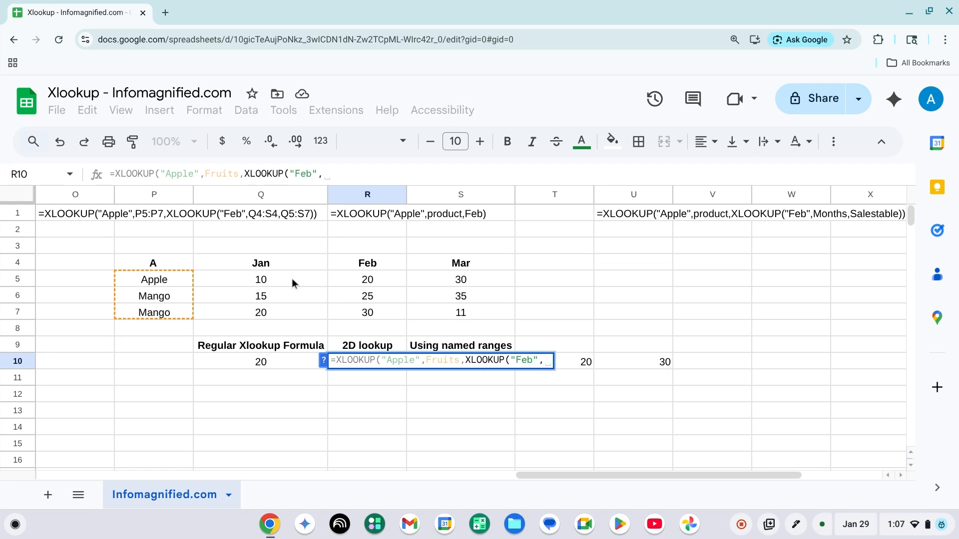
pyautogui.write('mon')
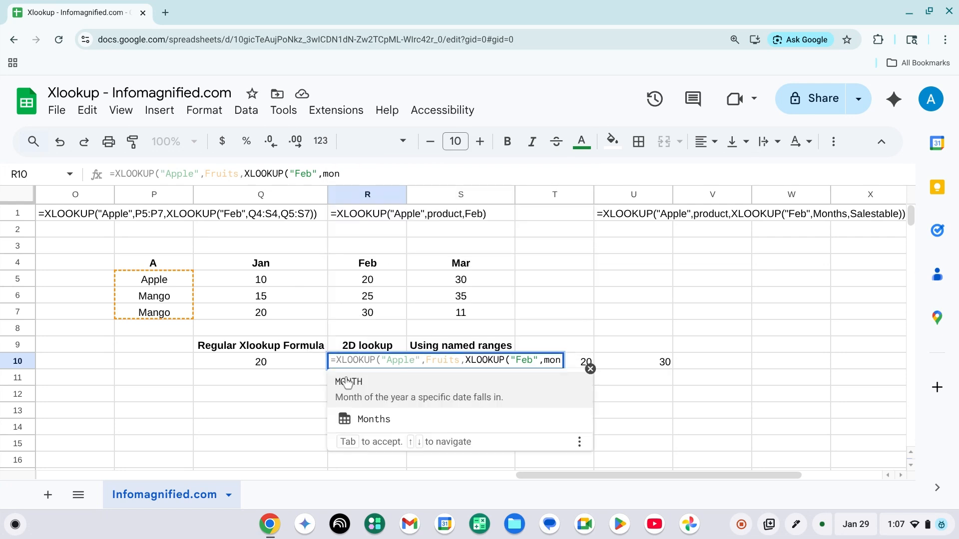
pyautogui.click(347, 383)
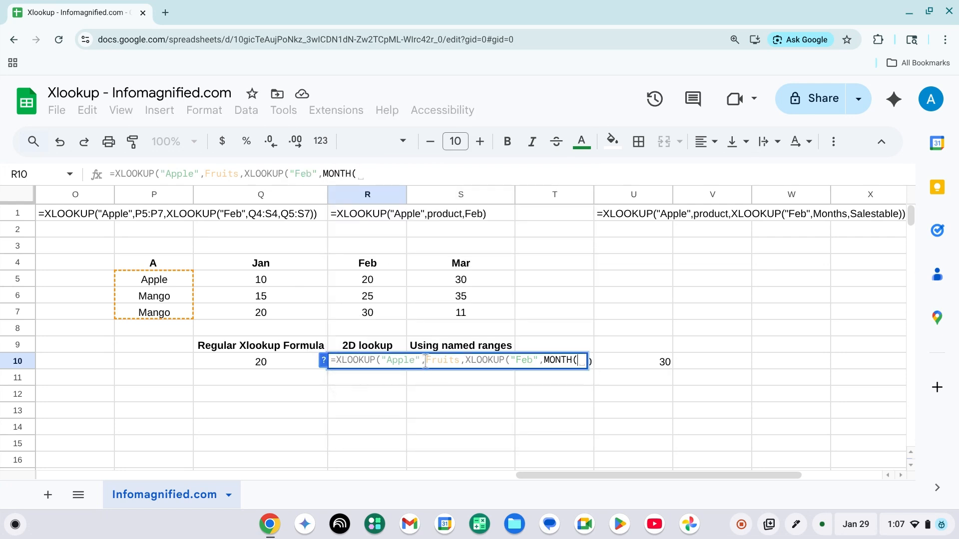
pyautogui.press('BackSpace')
pyautogui.press('BackSpace')
pyautogui.press('BackSpace')
pyautogui.press('BackSpace')
pyautogui.press('BackSpace')
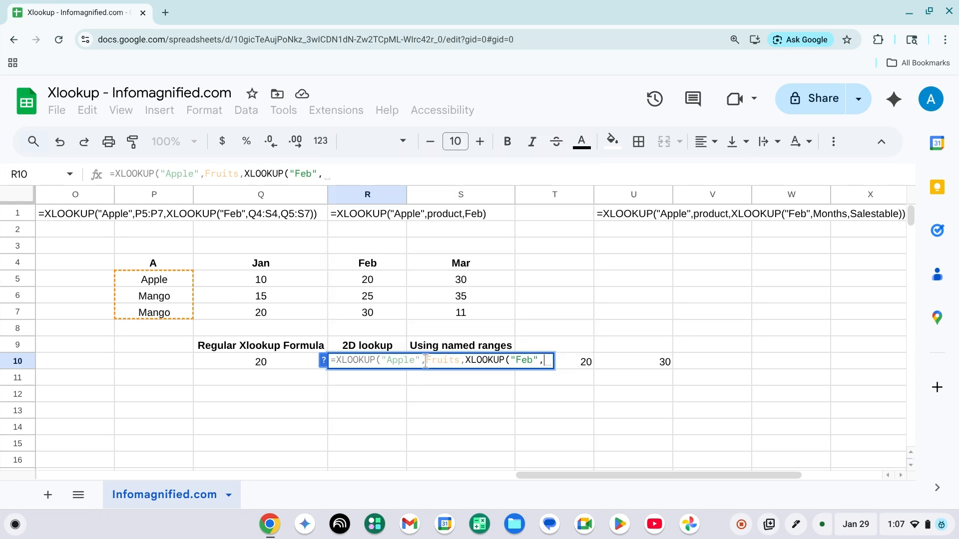
# Give the nested XLOOKUP the Months range and Salestable return range, close the functions and enter the formula
pyautogui.write('mo')
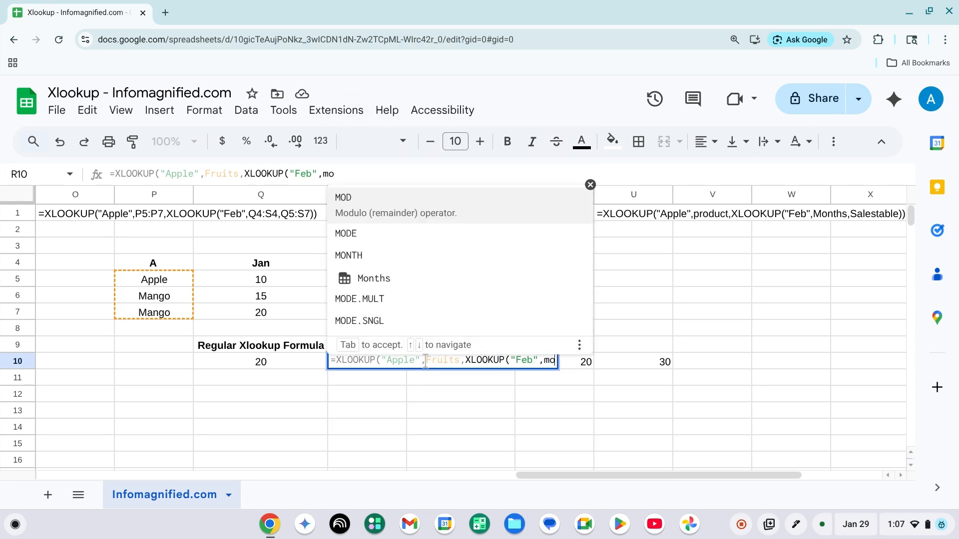
pyautogui.click(390, 273)
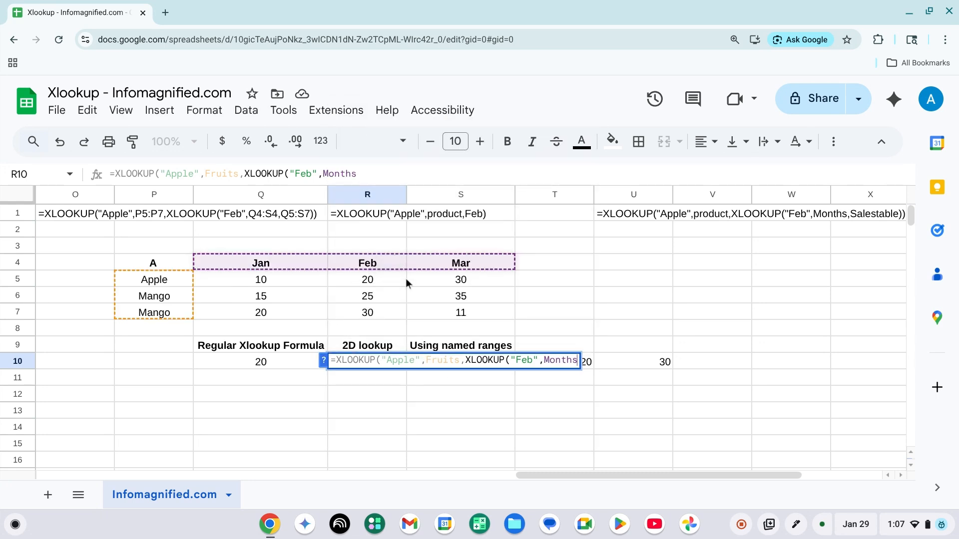
pyautogui.write(',')
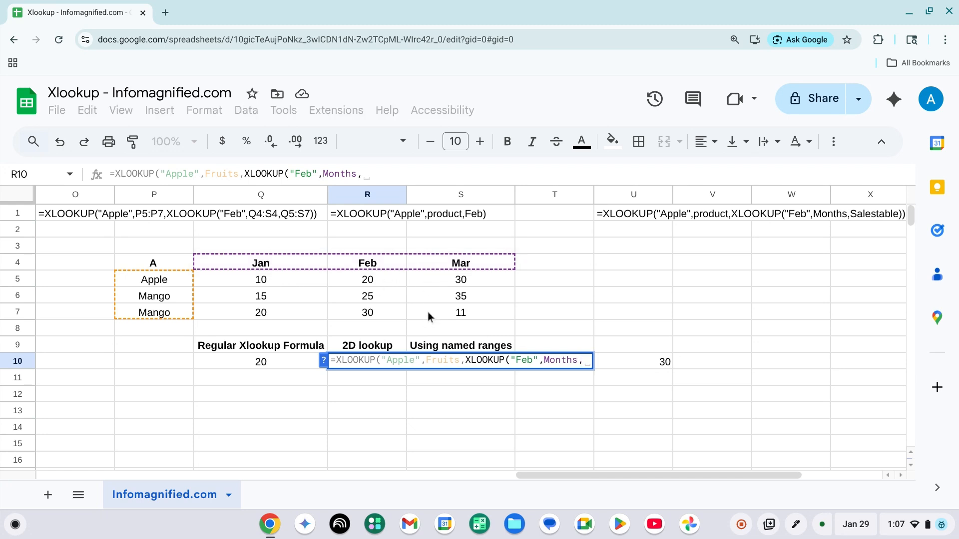
pyautogui.write('sa')
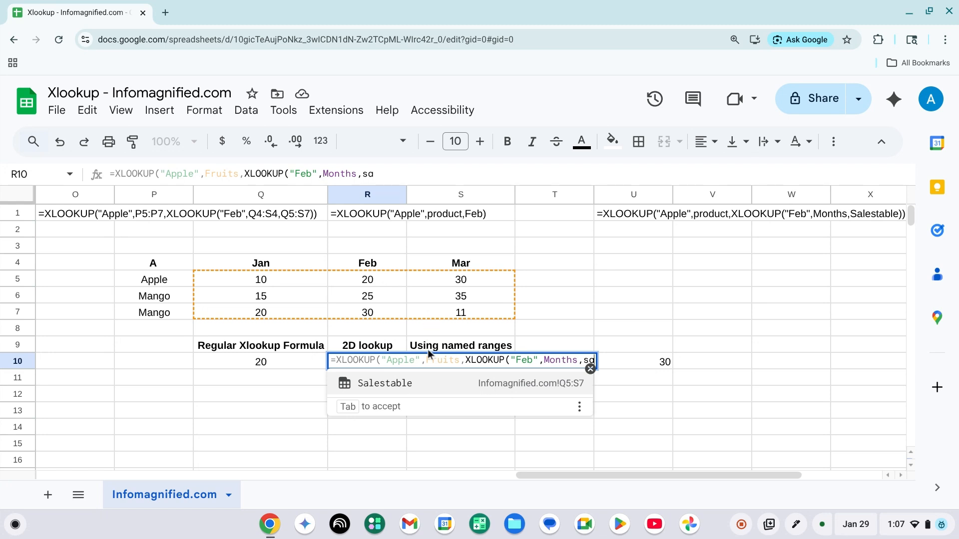
pyautogui.click(359, 388)
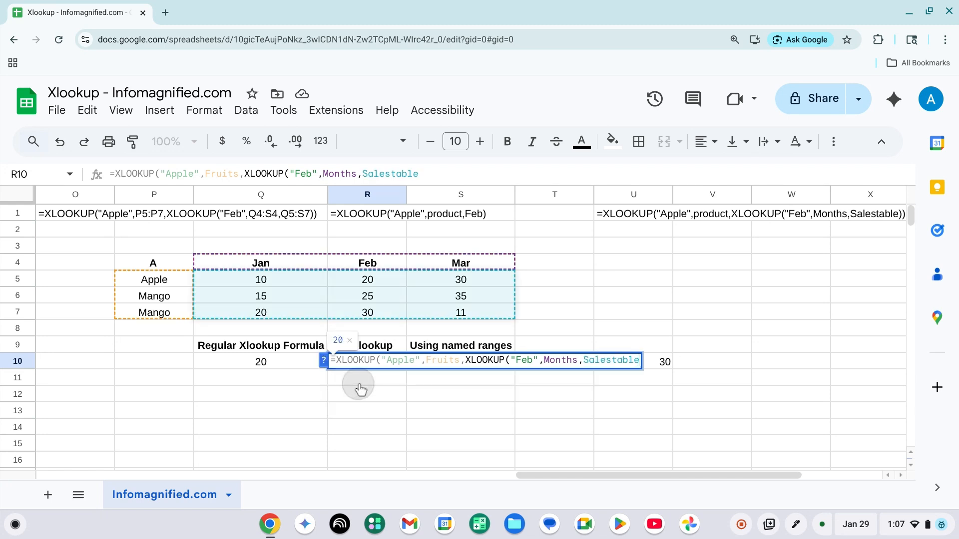
pyautogui.write(')')
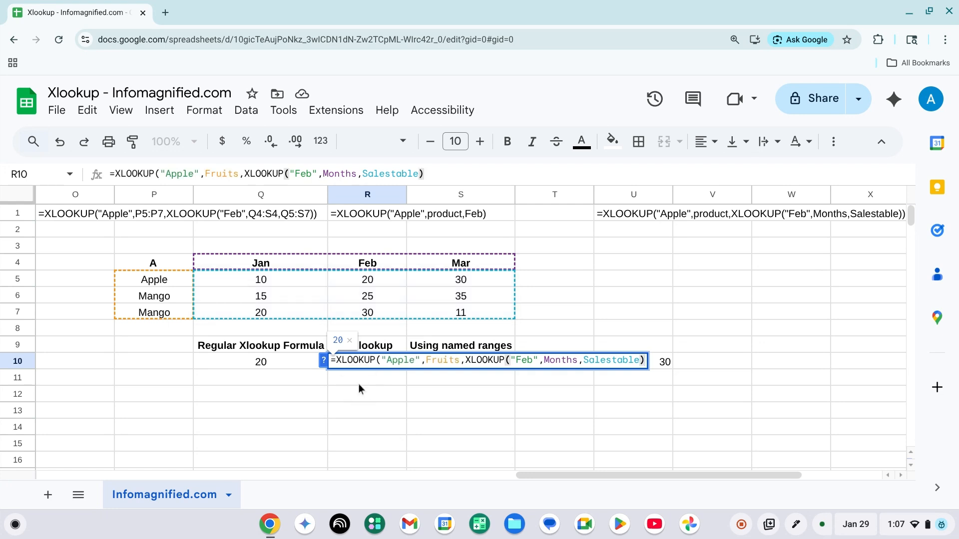
pyautogui.press('Return')
pyautogui.press('Up')
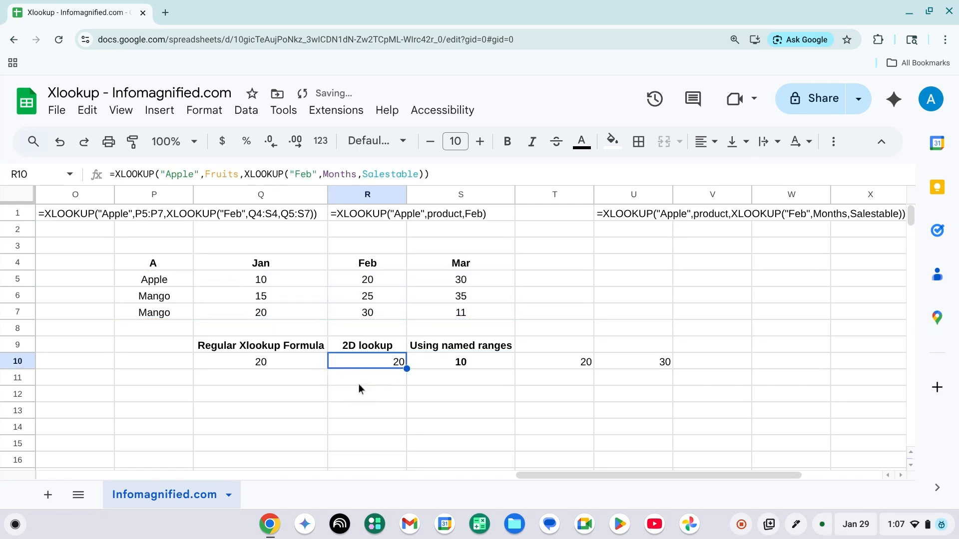
# Center-align the result in R10 and check it against Apple's February sales value
pyautogui.press('Left')
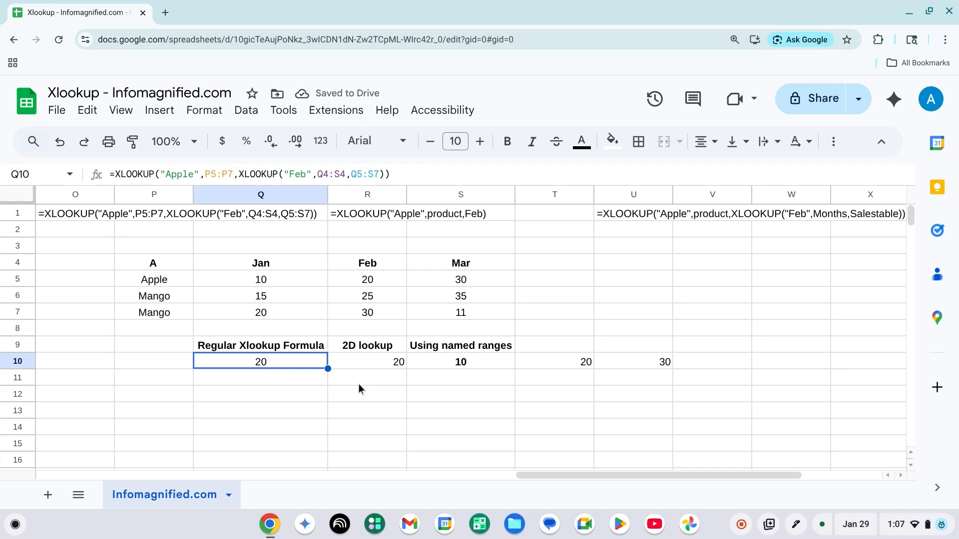
pyautogui.press('Right')
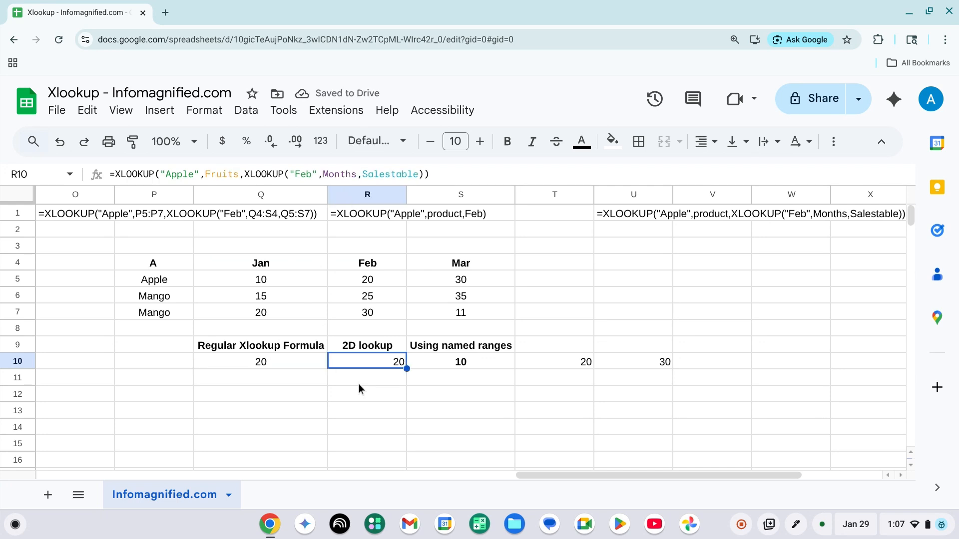
pyautogui.hotkey('ctrl', 'shift', 'e')
pyautogui.click(363, 278)
pyautogui.click(368, 359)
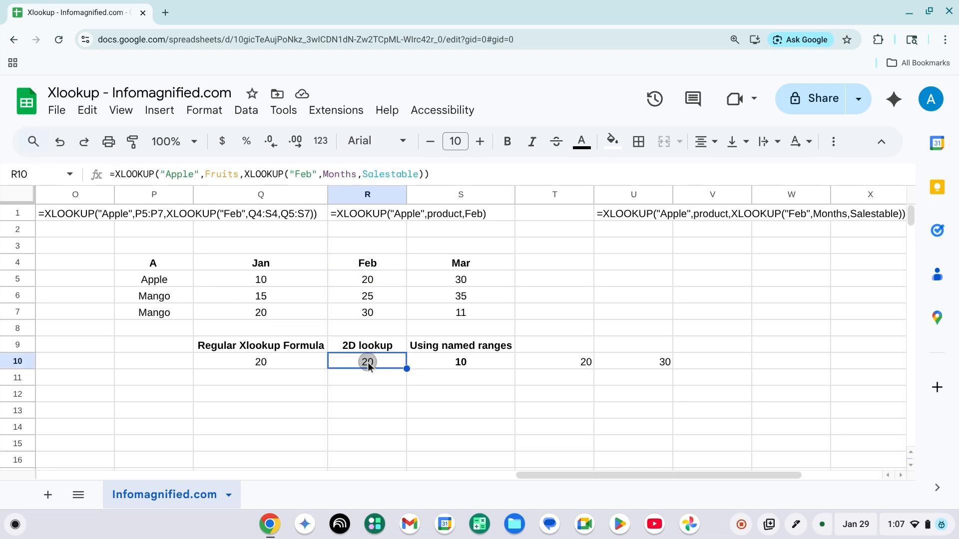